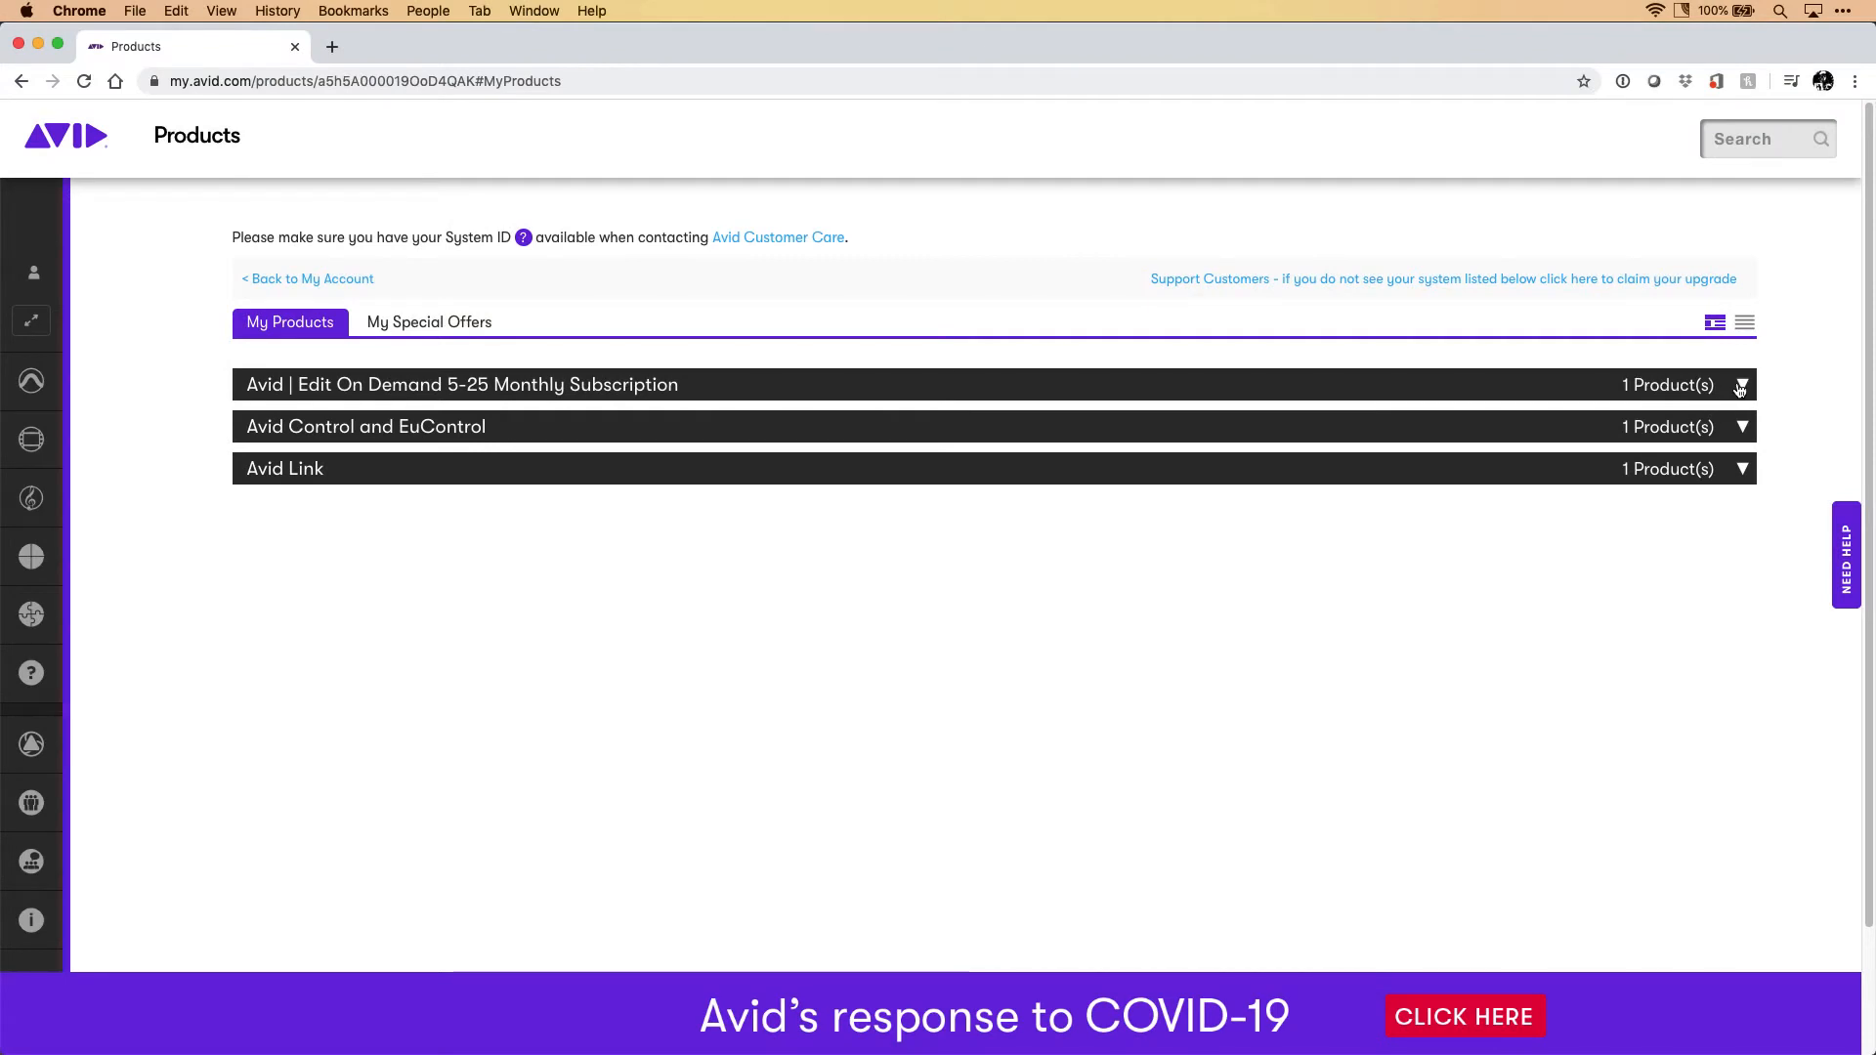
# Step: Open the Avid On Demand Portal from the Edit On Demand 5-25 subscription and review its bill and usage pages
pyautogui.click(1743, 385)
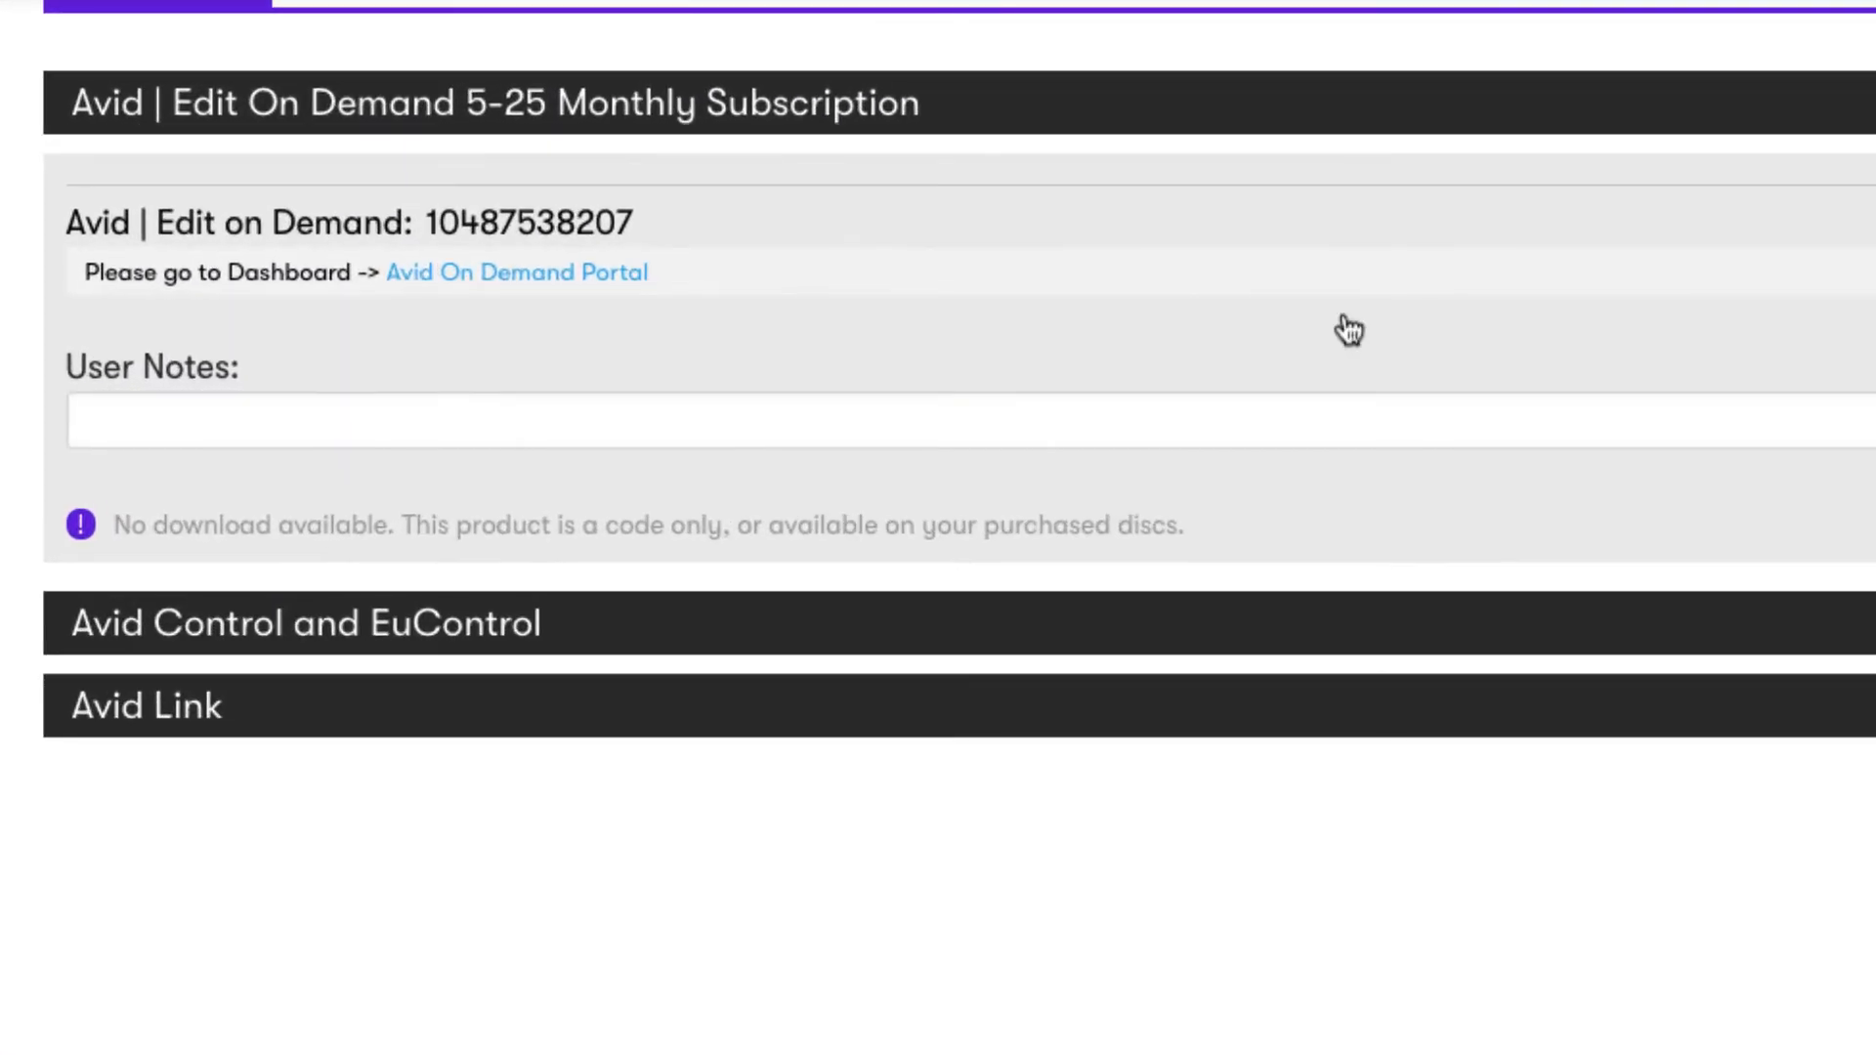
pyautogui.click(565, 284)
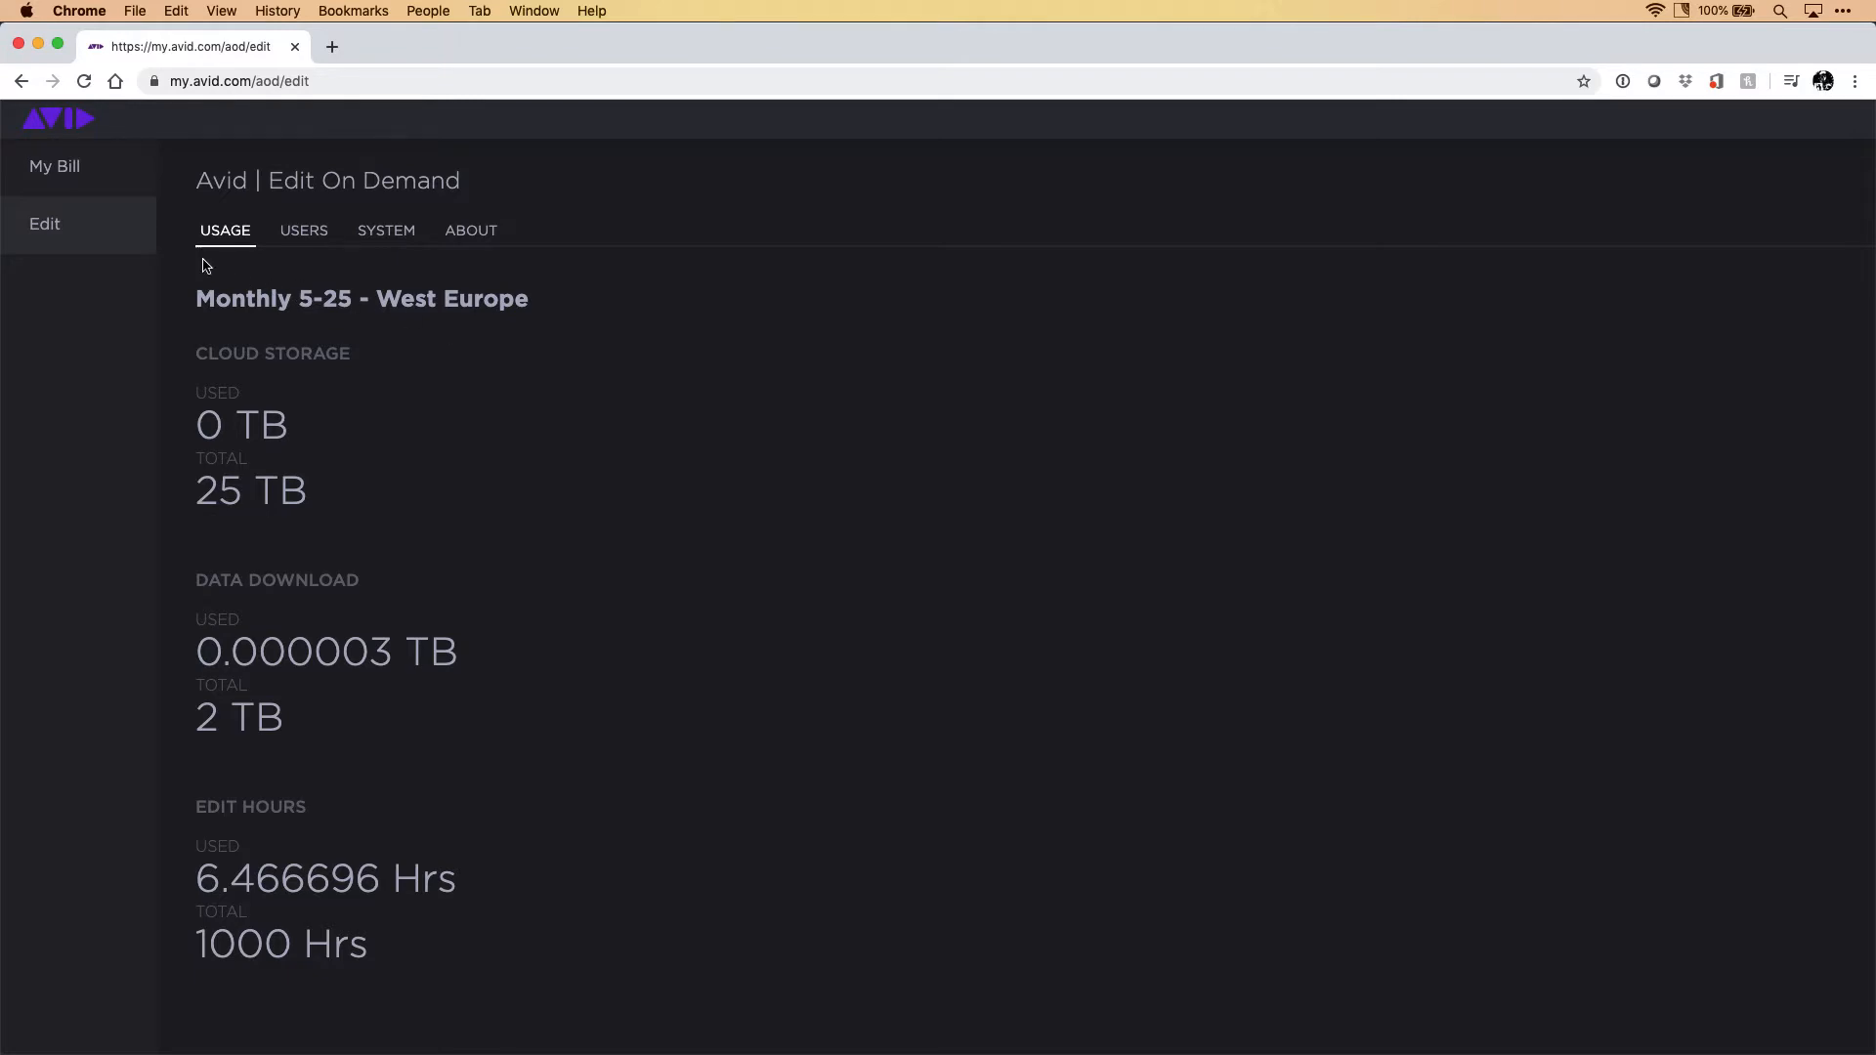
pyautogui.click(86, 177)
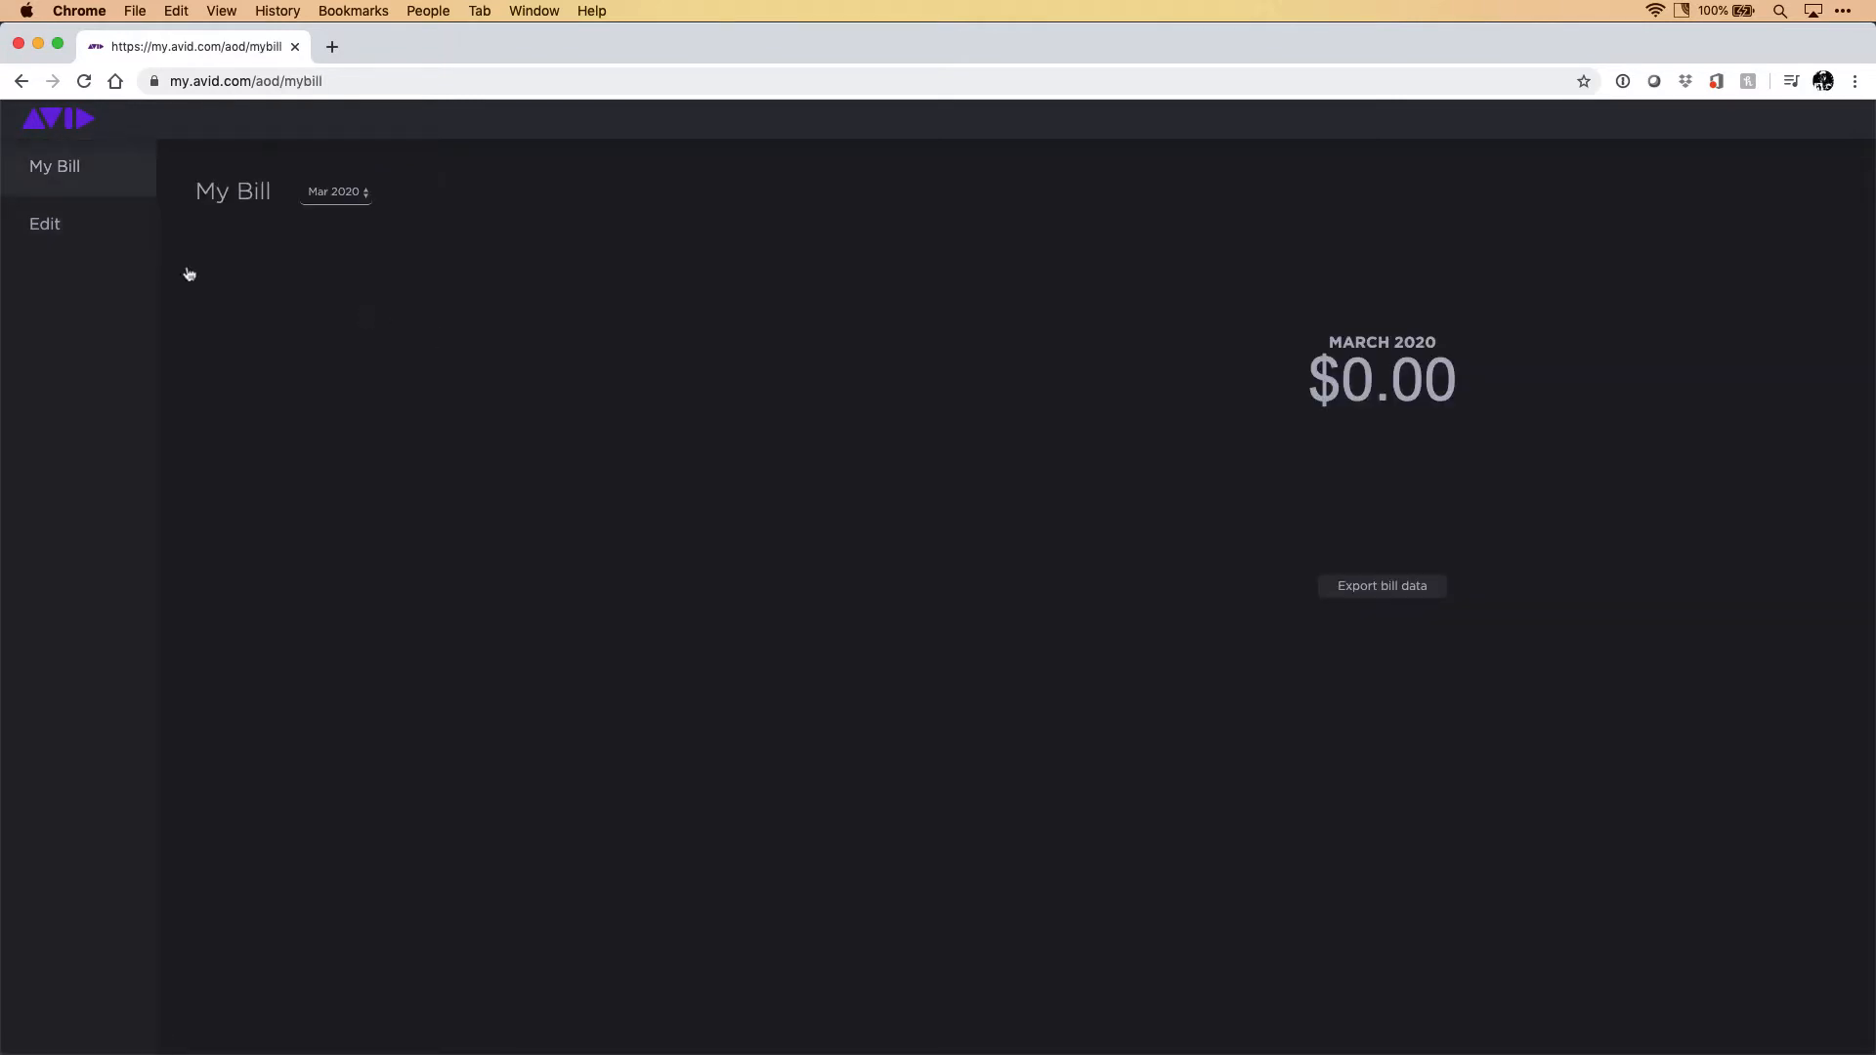
pyautogui.click(64, 240)
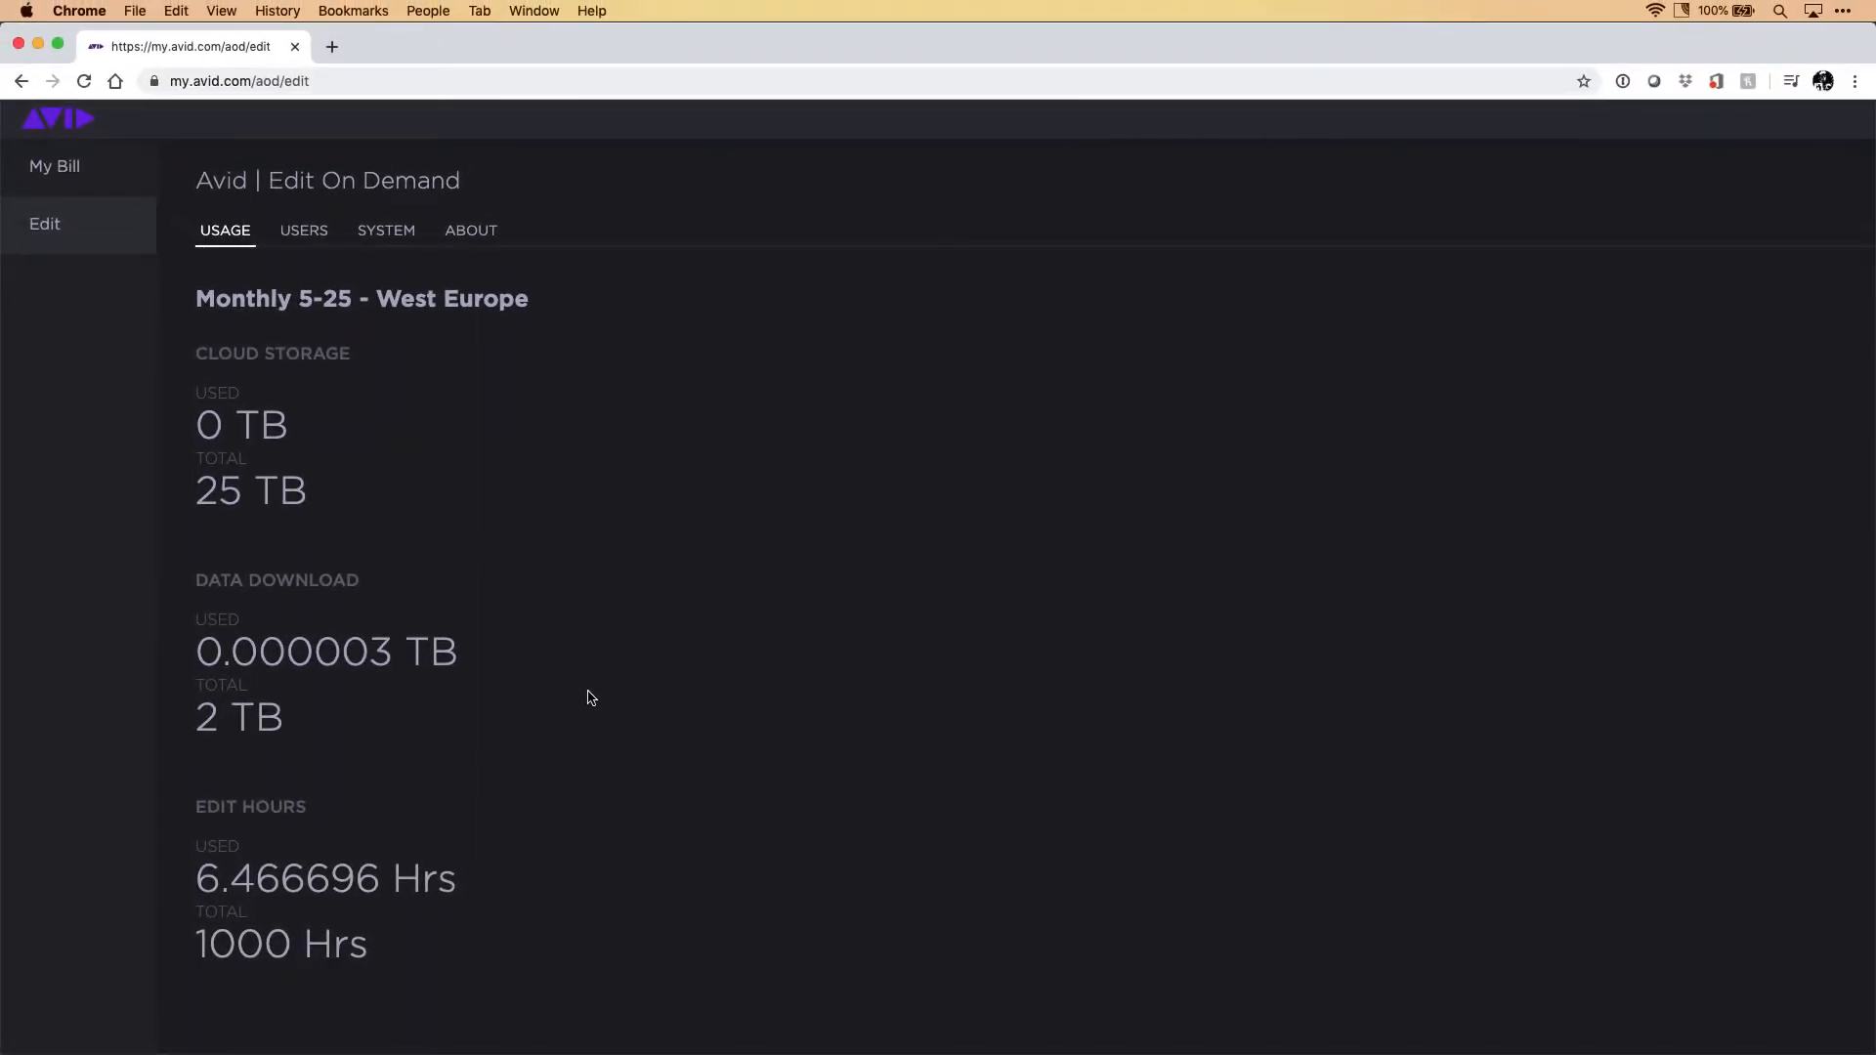
# Step: Add two new users to the first active Monthly 2-1 West Europe subscription, using each person's first name as username, and submit them
pyautogui.click(307, 233)
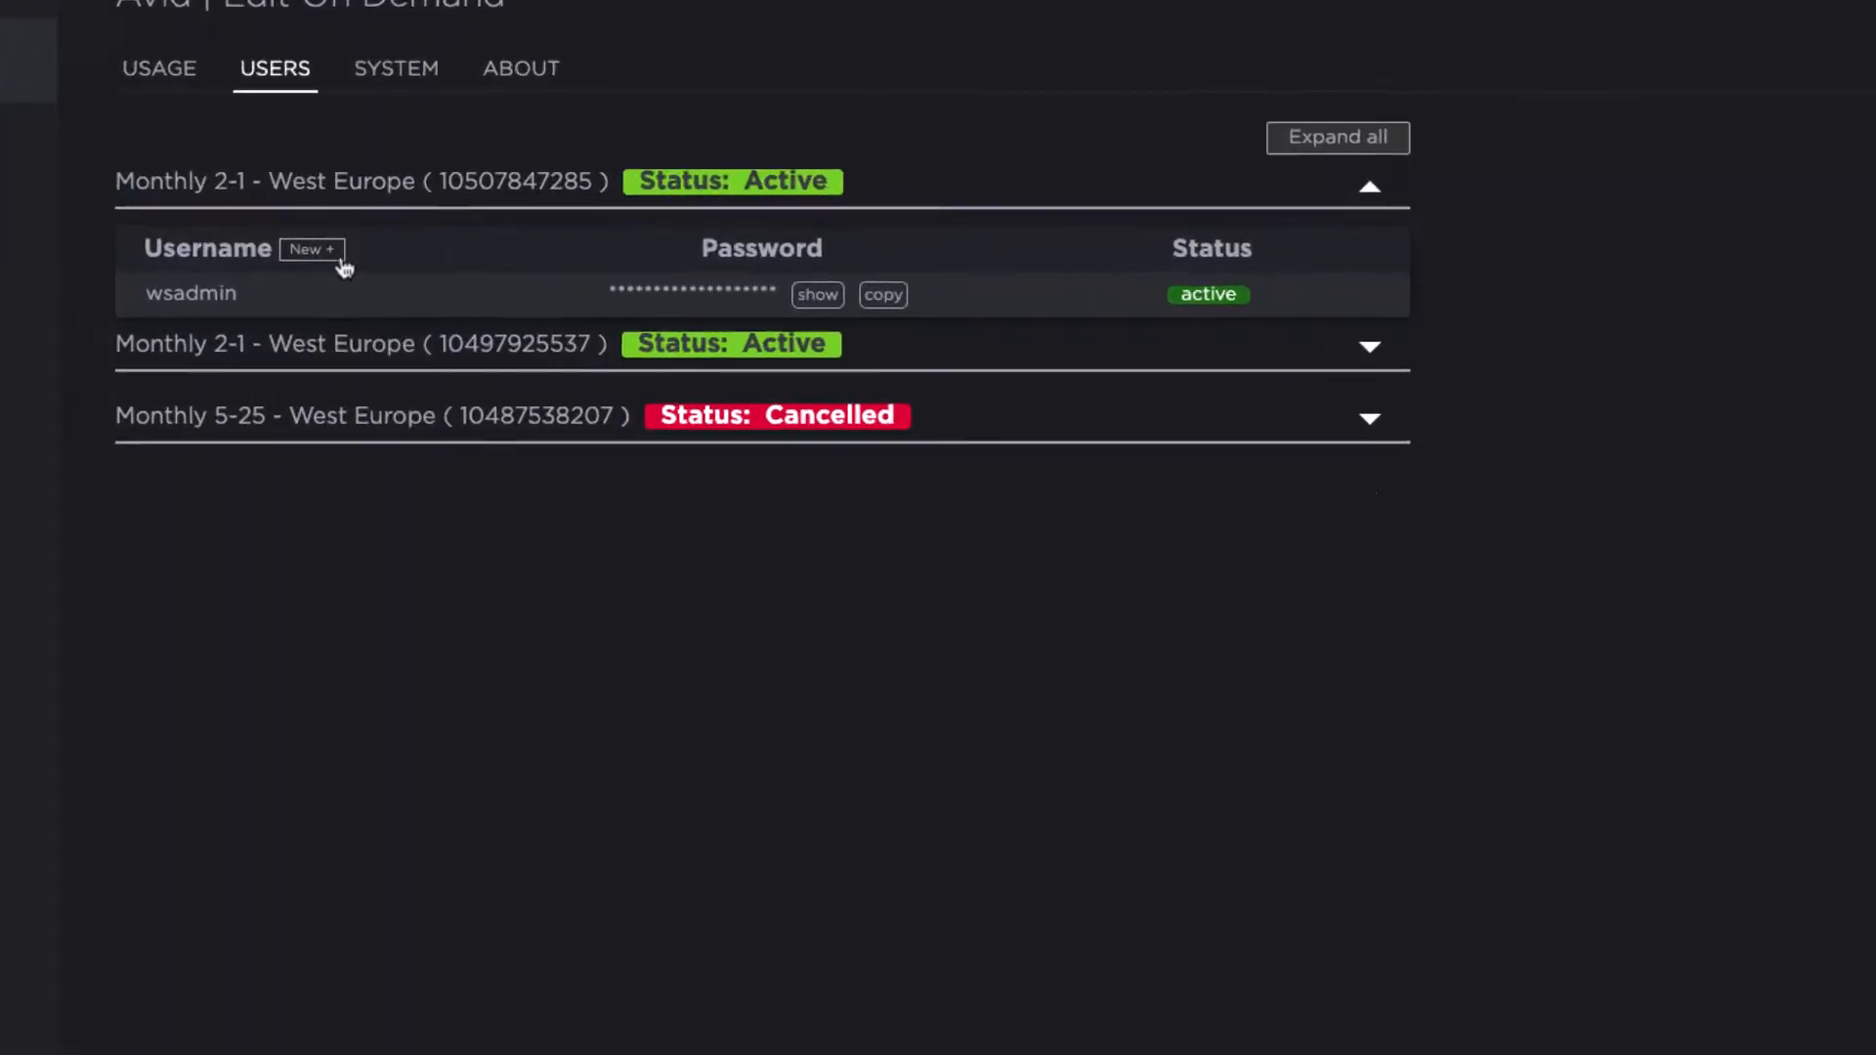
pyautogui.click(326, 256)
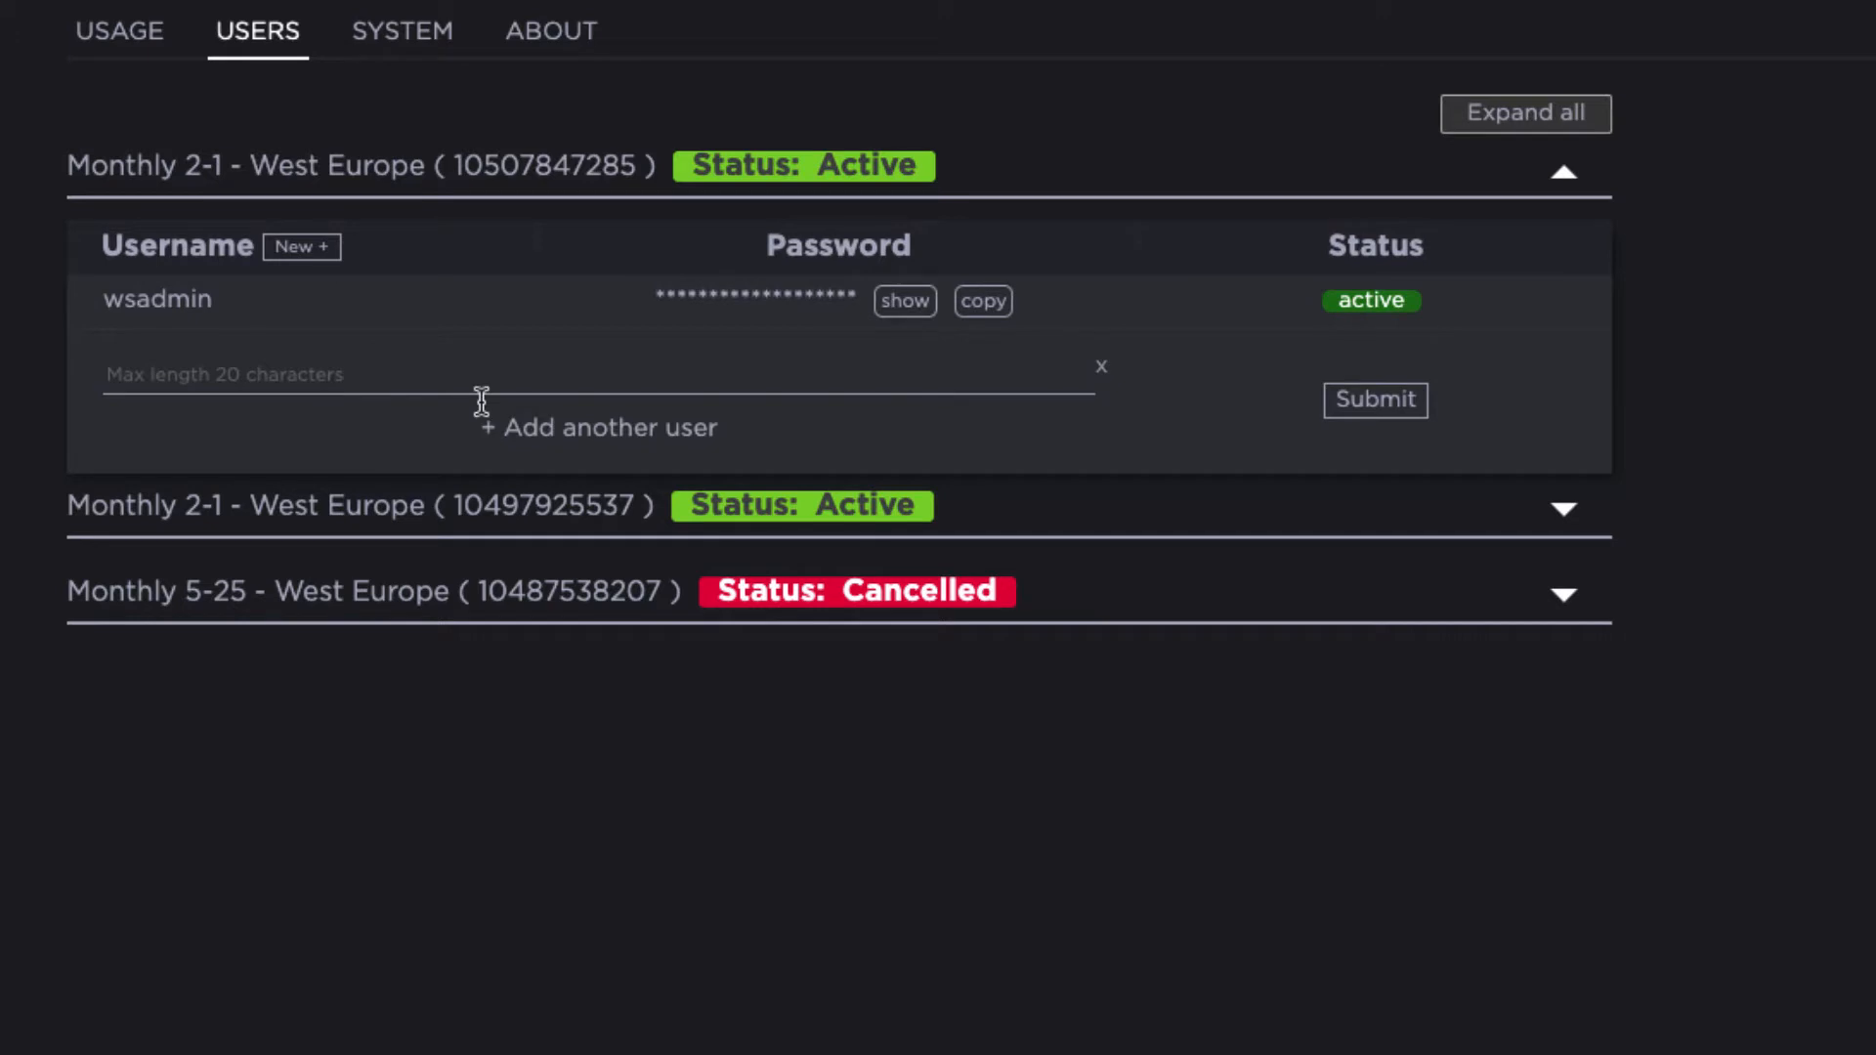
pyautogui.write('Danny')
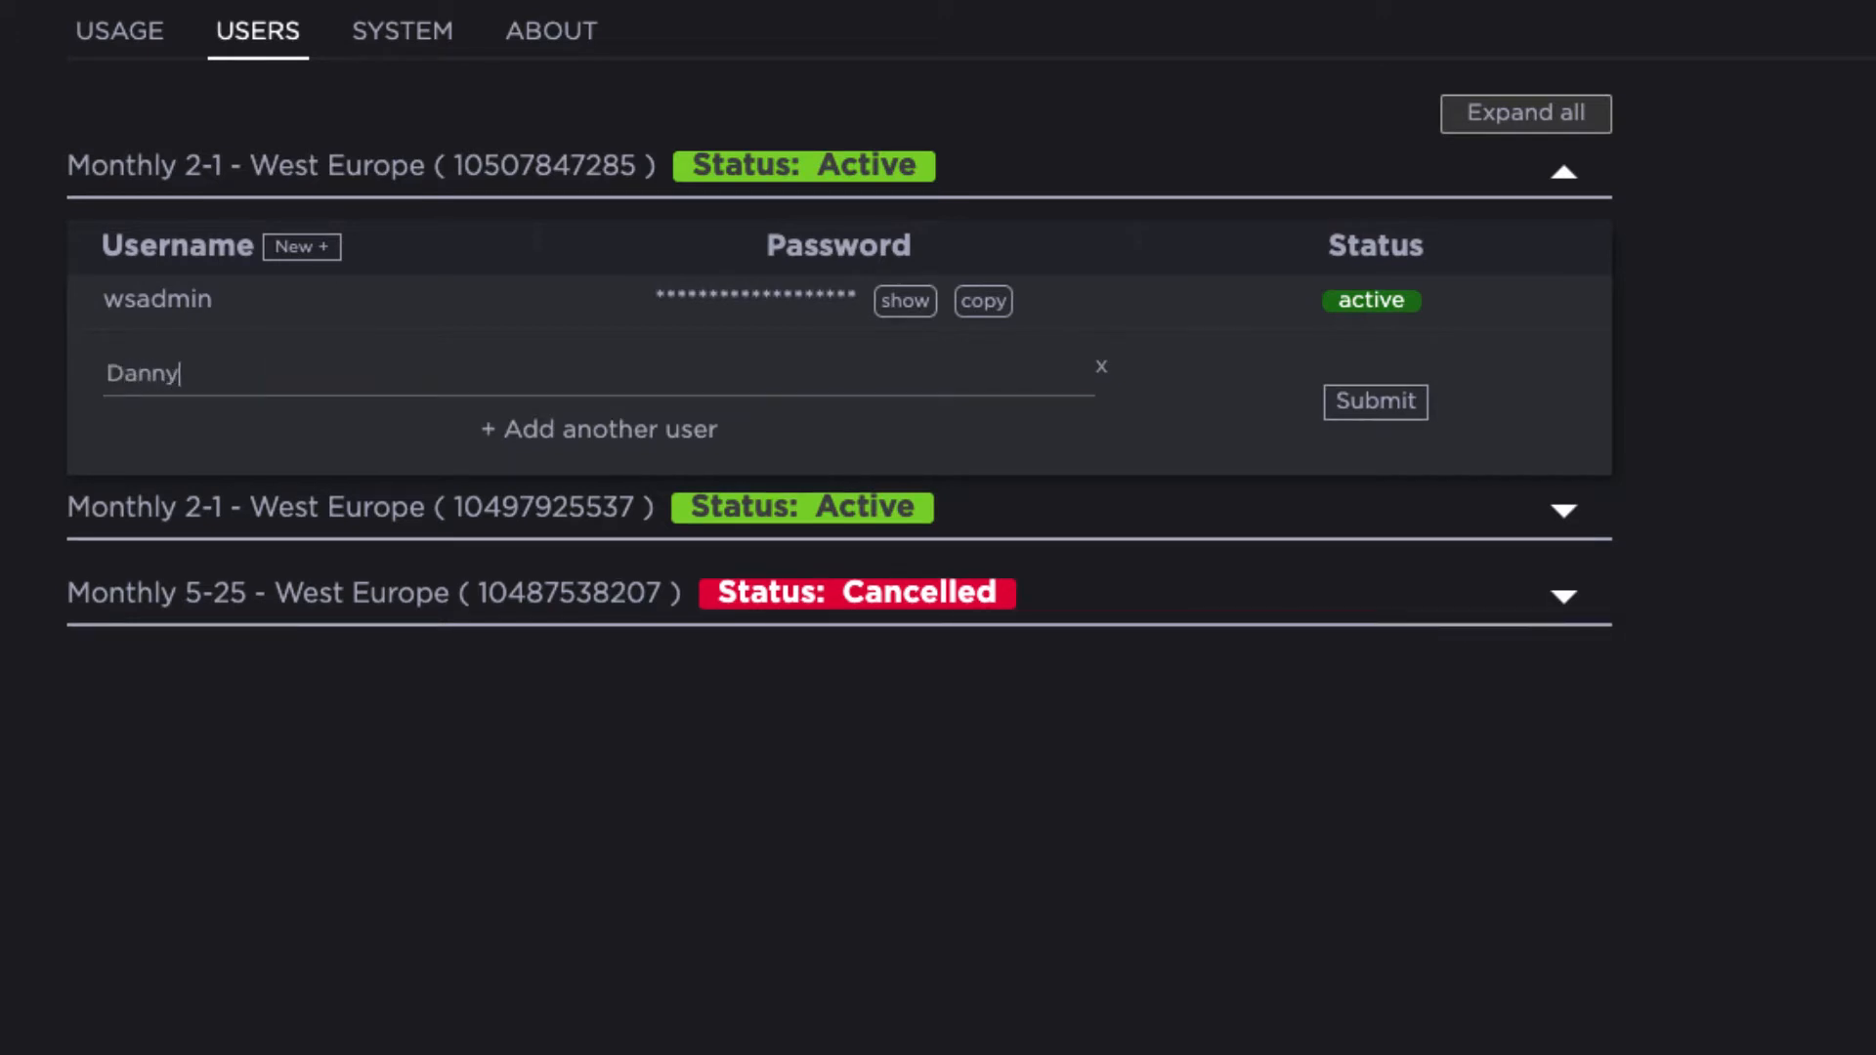
pyautogui.click(616, 430)
pyautogui.write('Claudia')
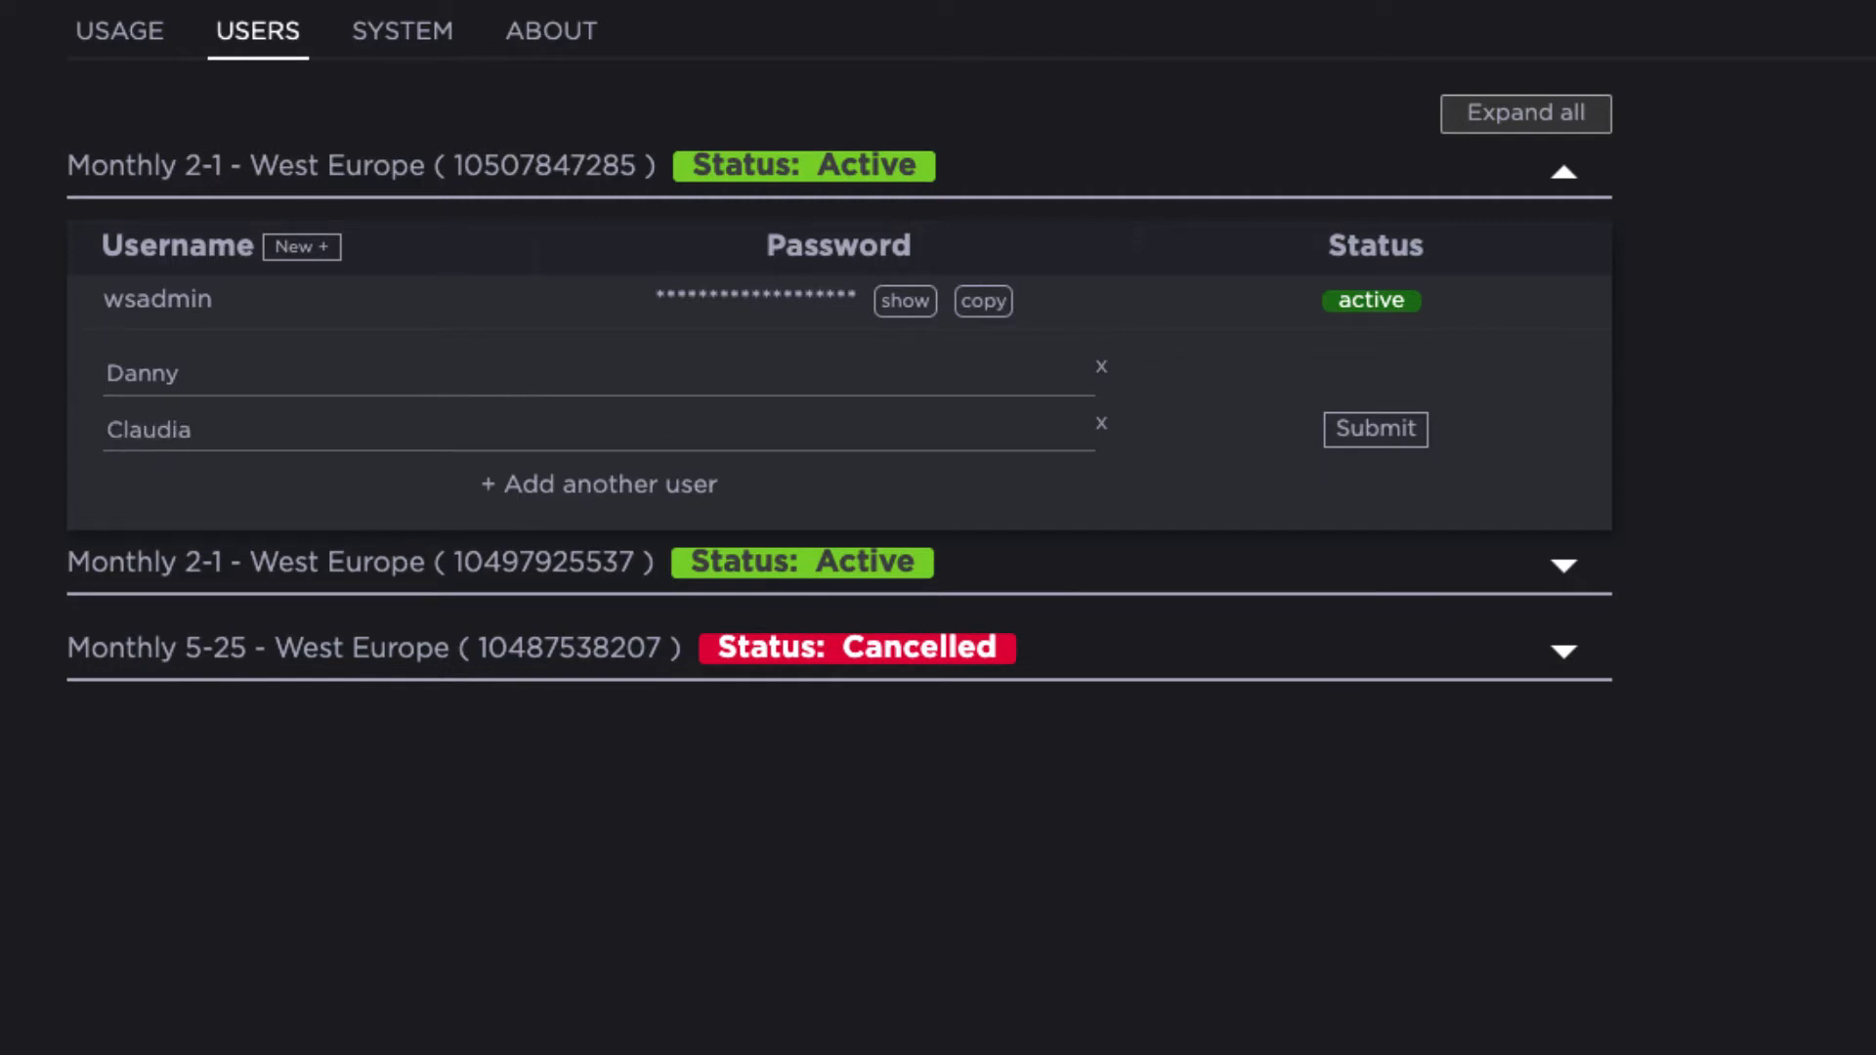
pyautogui.click(1386, 442)
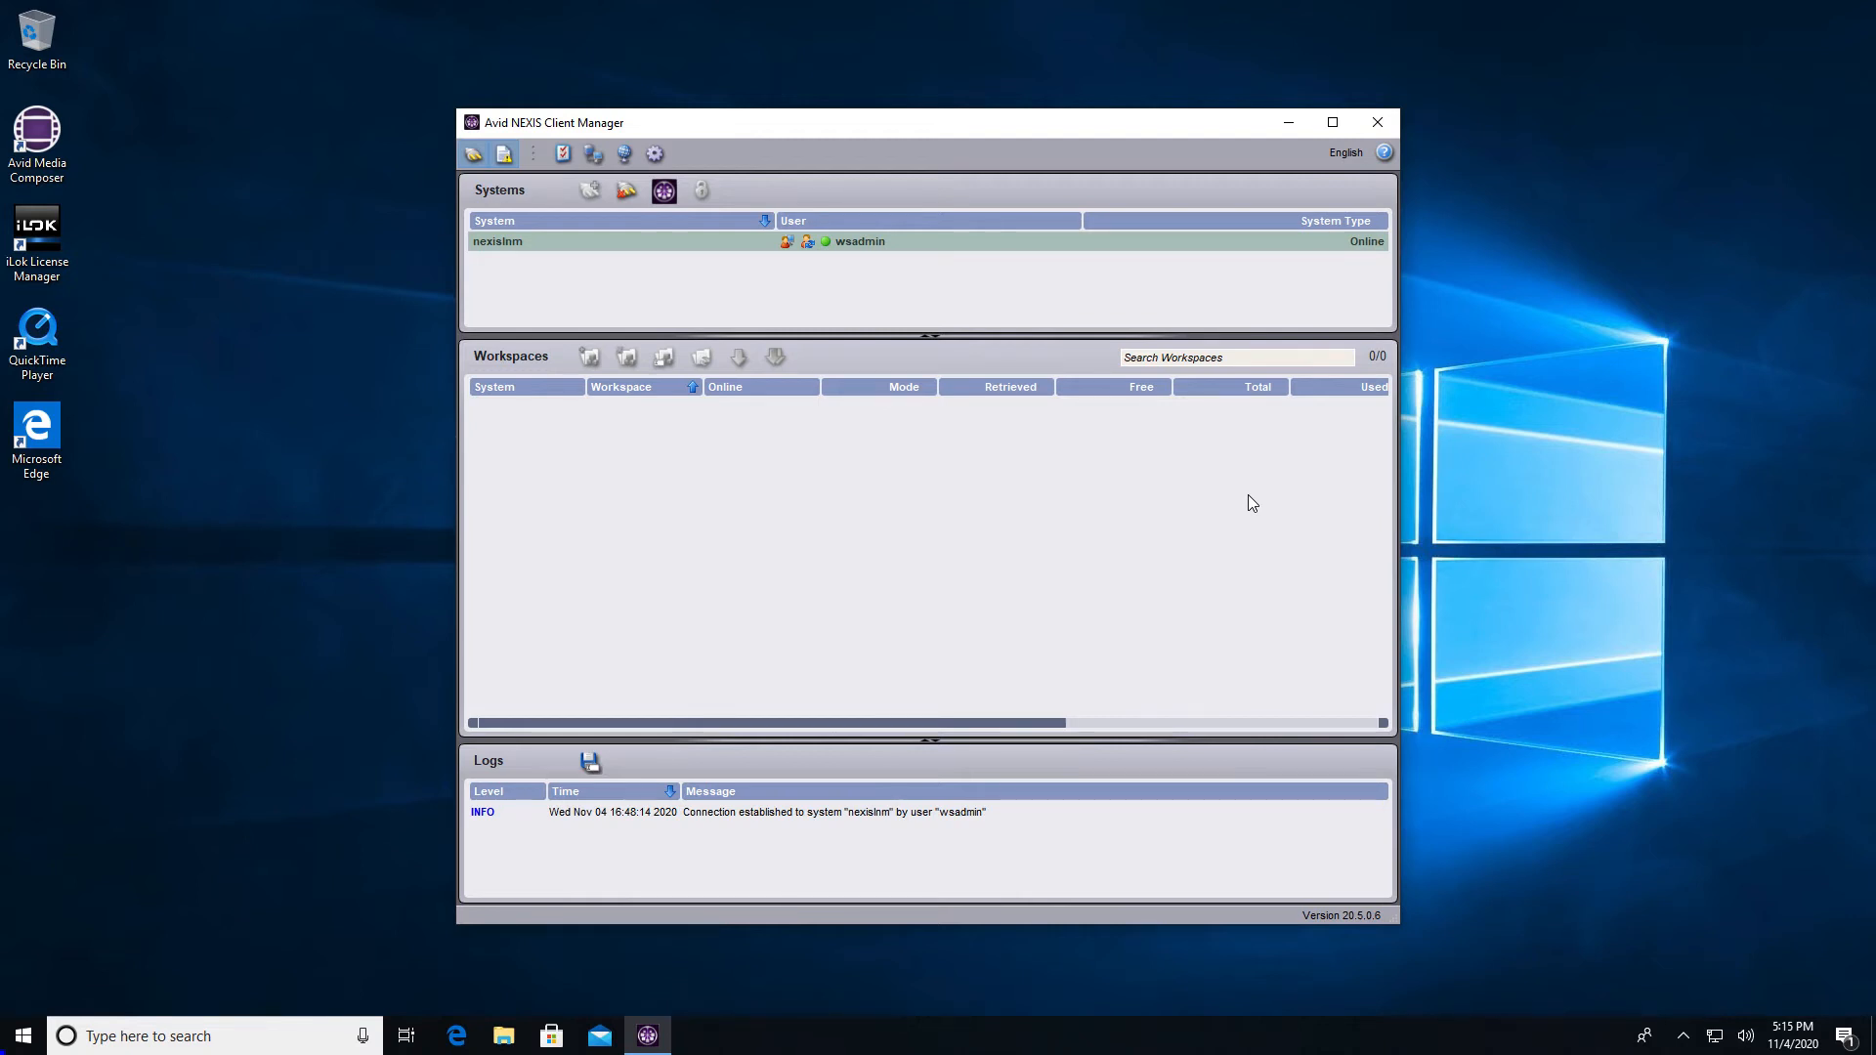
# Step: From Avid NEXIS Client Manager, open the maximized NEXIS Management Console and sign in as wsadmin with the account password
pyautogui.click(665, 191)
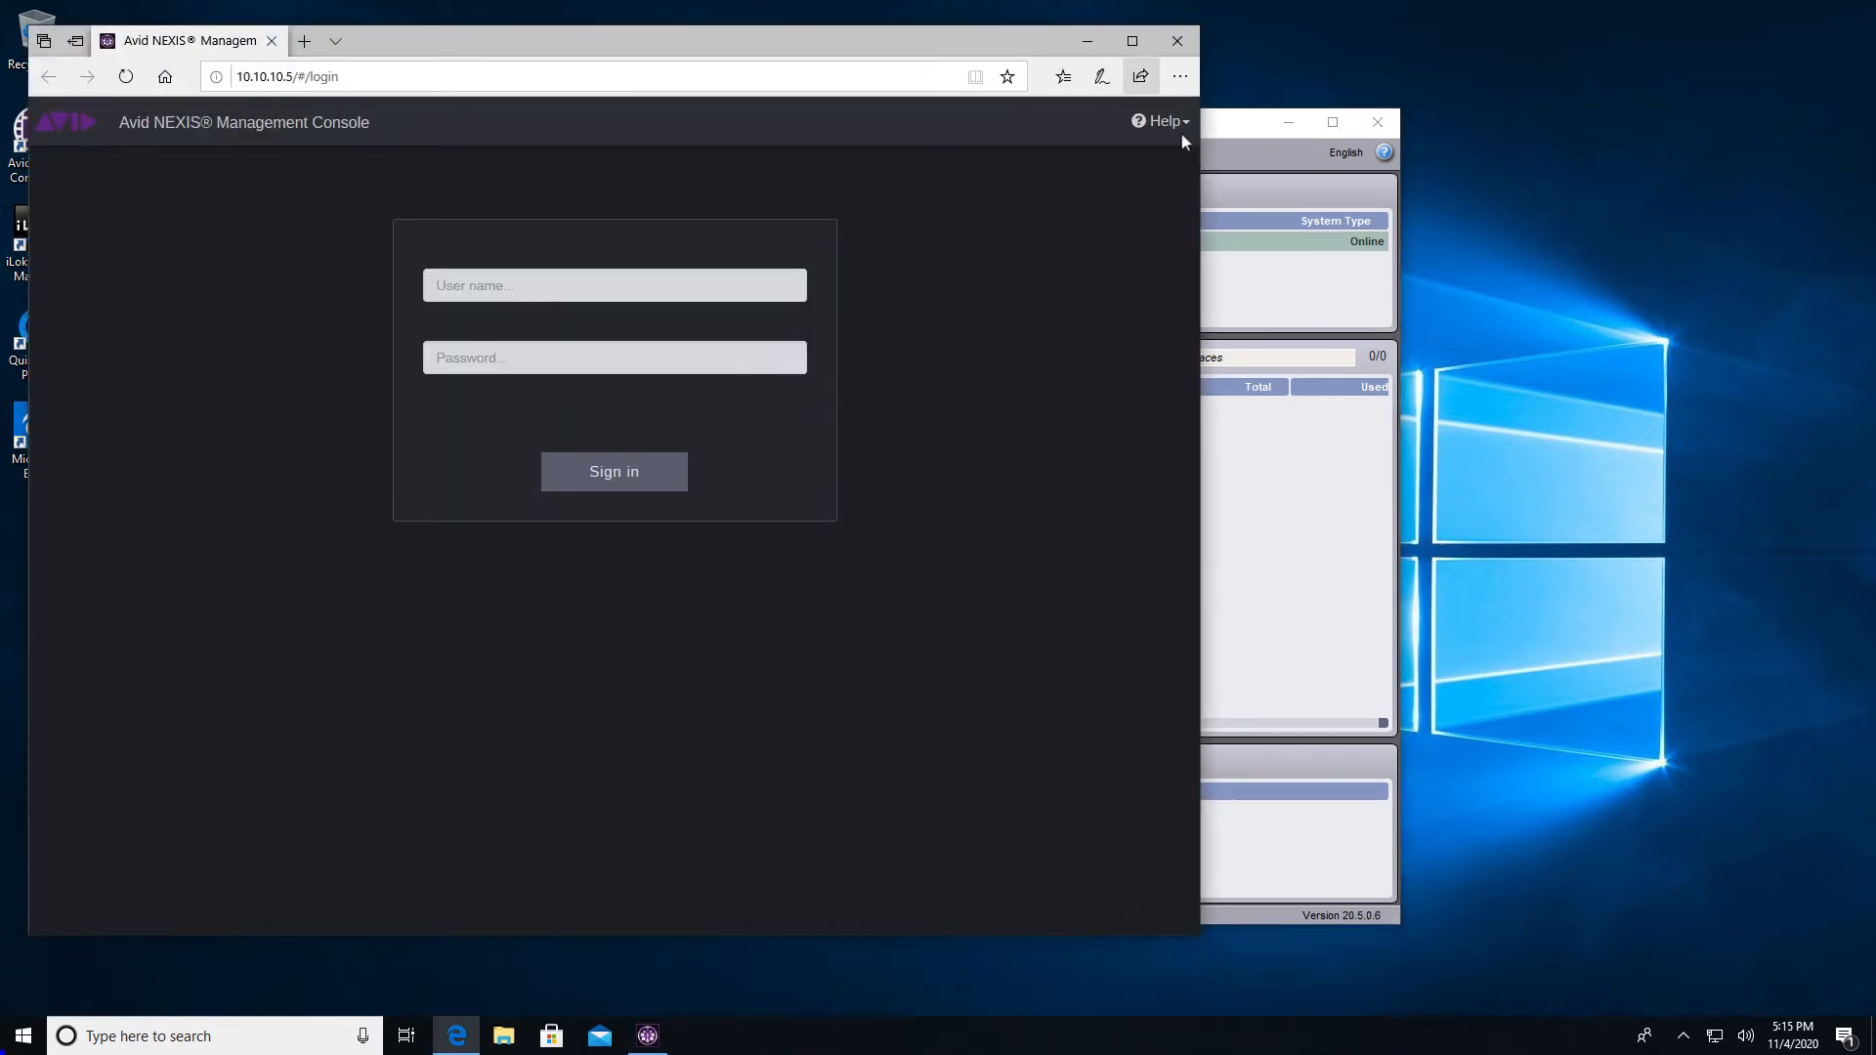
pyautogui.click(1132, 41)
pyautogui.click(931, 259)
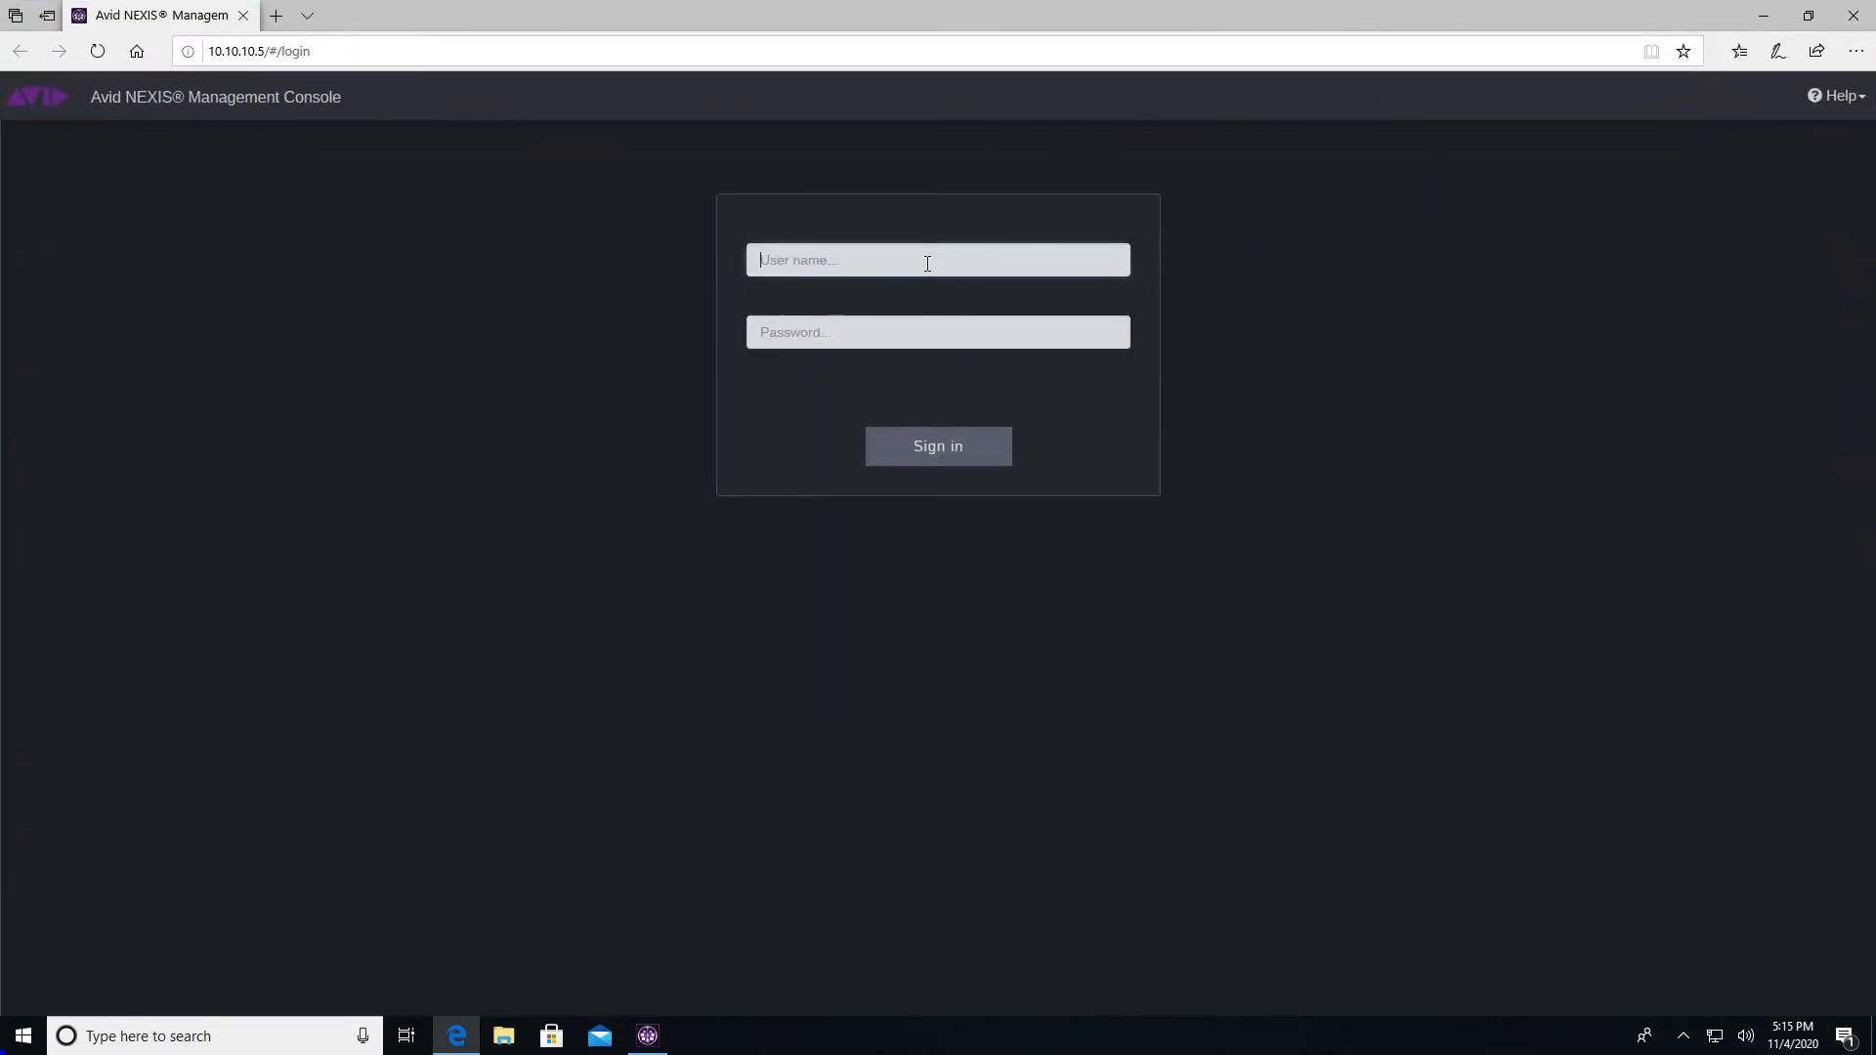
pyautogui.write('wsadmin')
pyautogui.press('Tab')
pyautogui.write('*******')
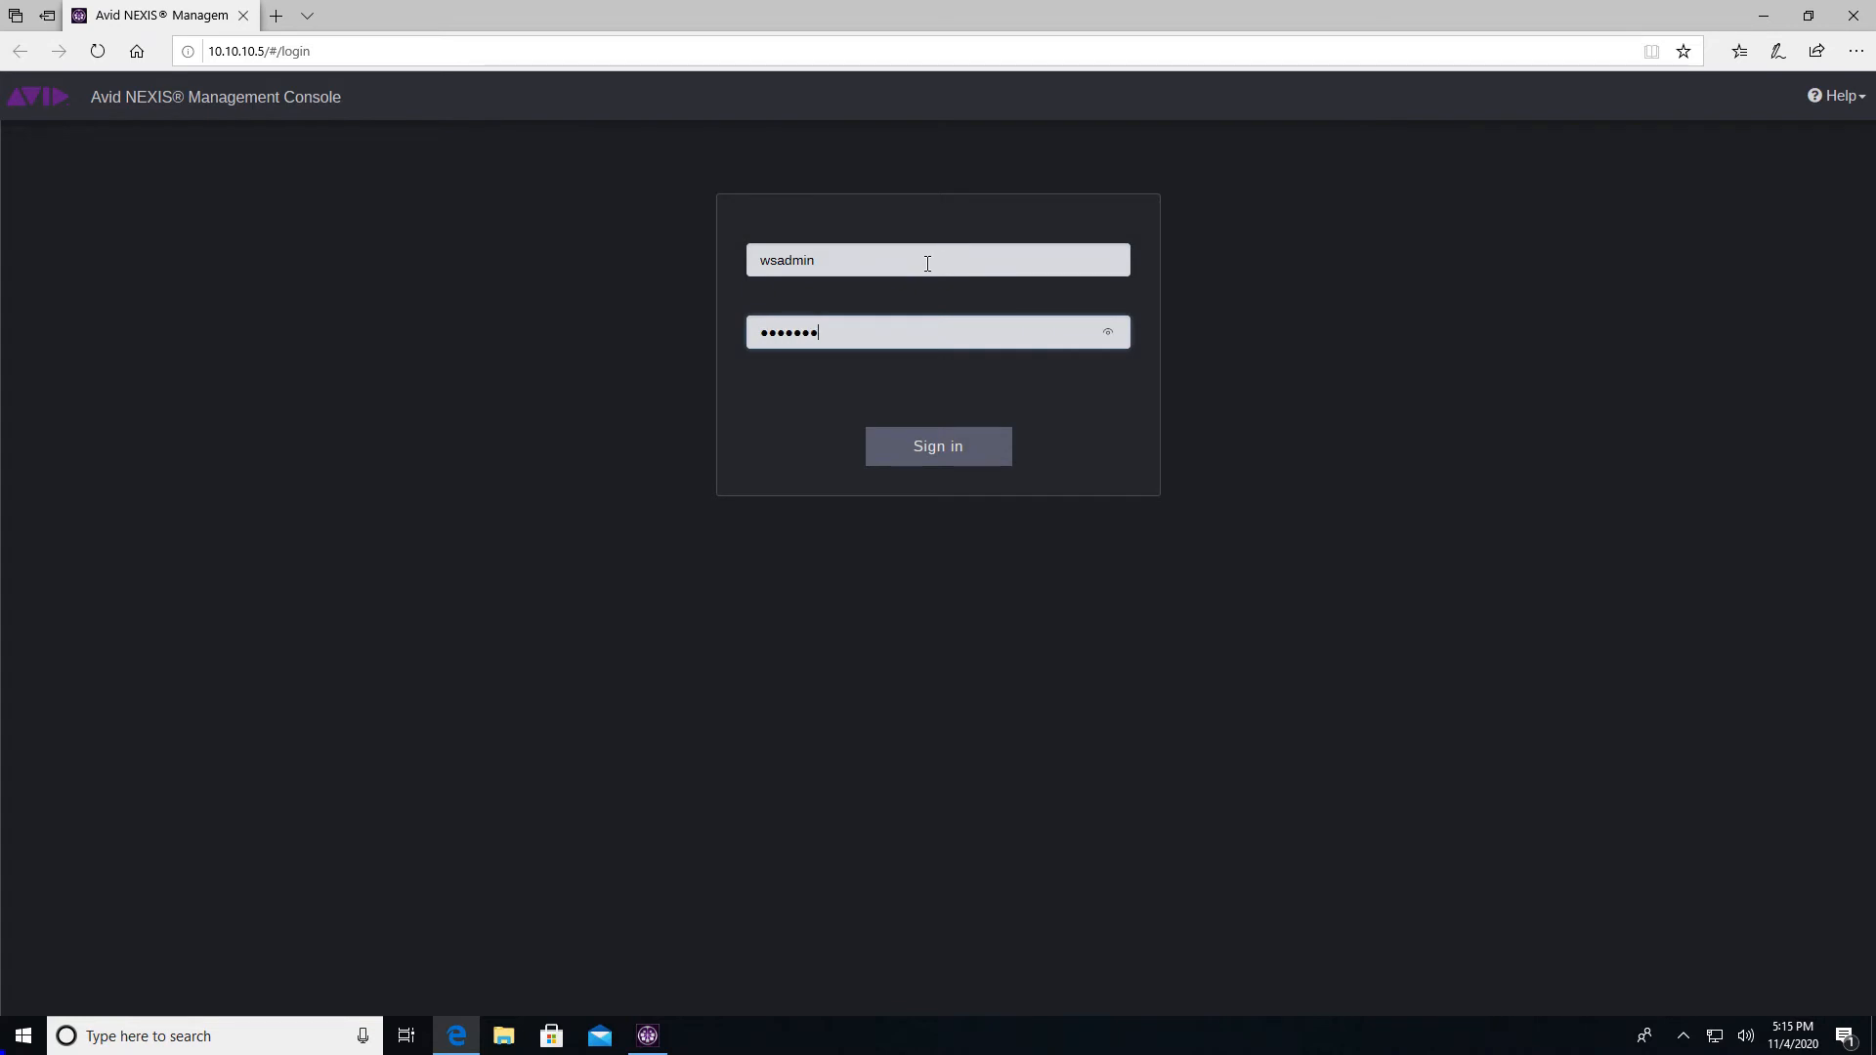
pyautogui.write('*')
pyautogui.press('Return')
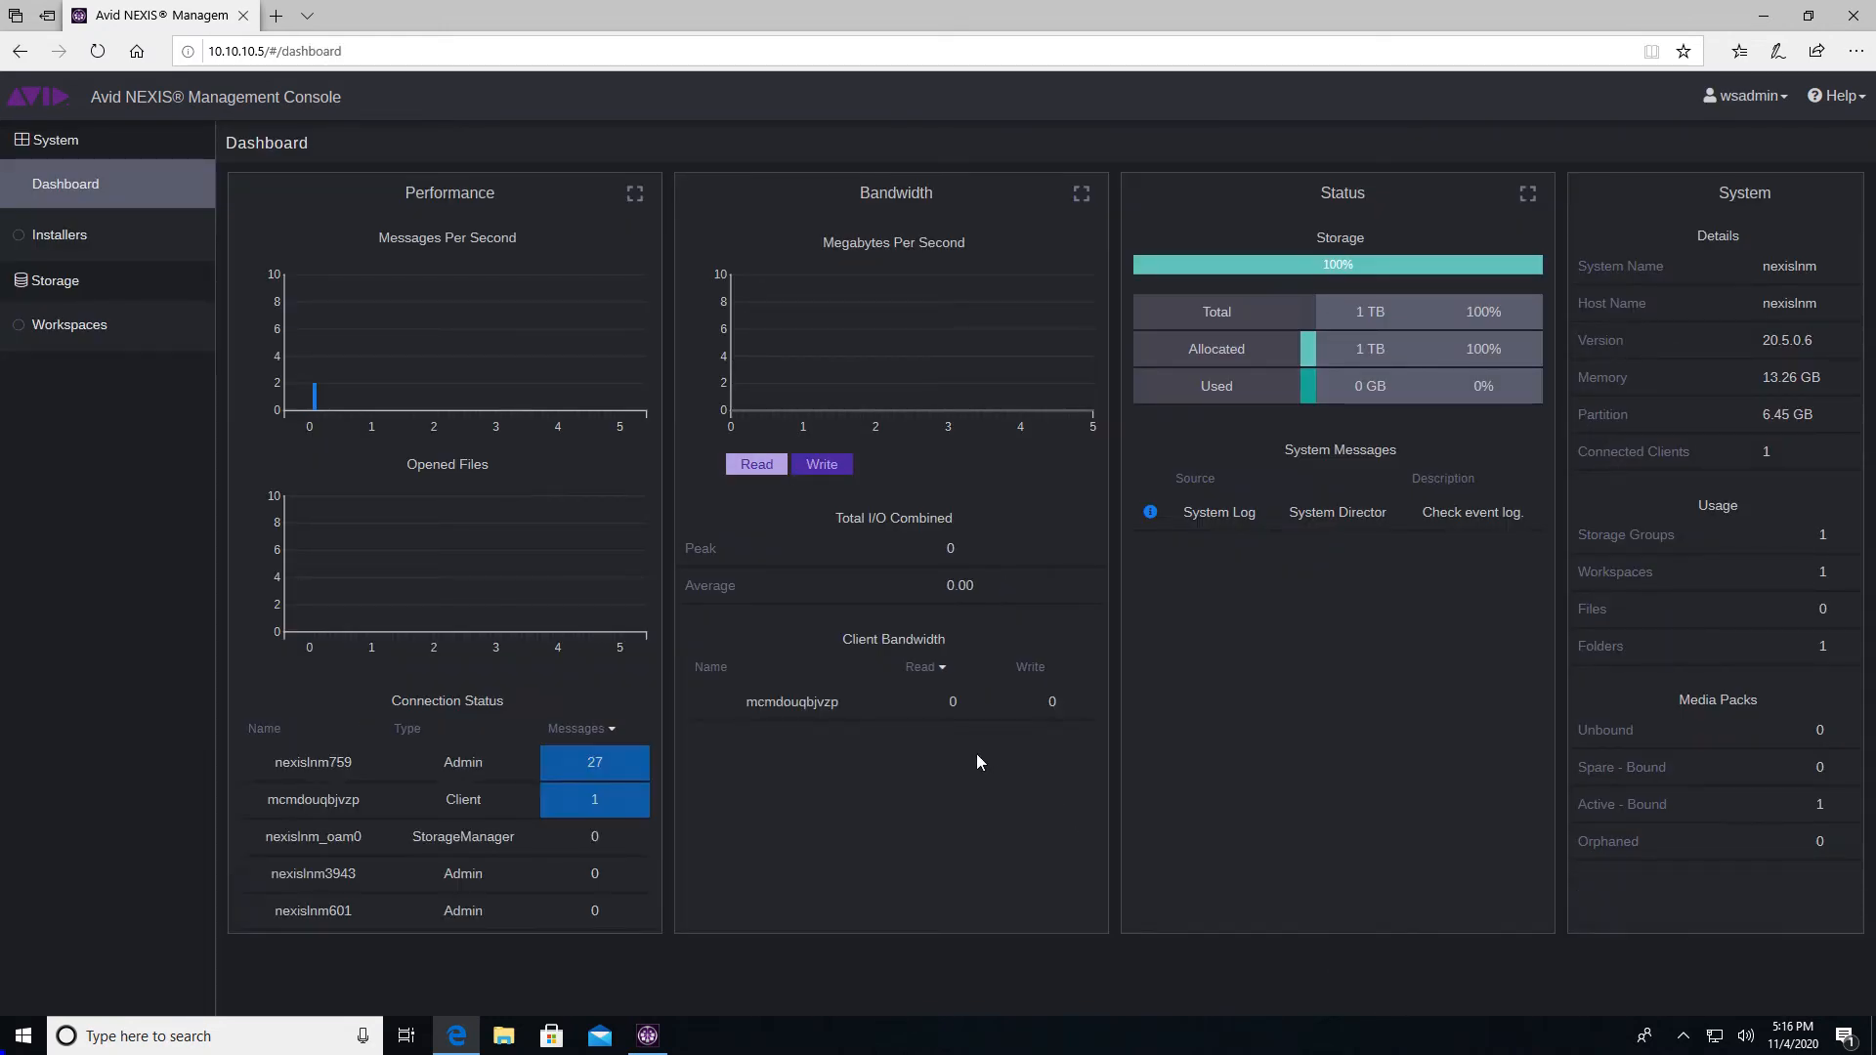
# Step: Set the capacity of the avidworkspace workspace to 500 GB and save the change
pyautogui.click(48, 335)
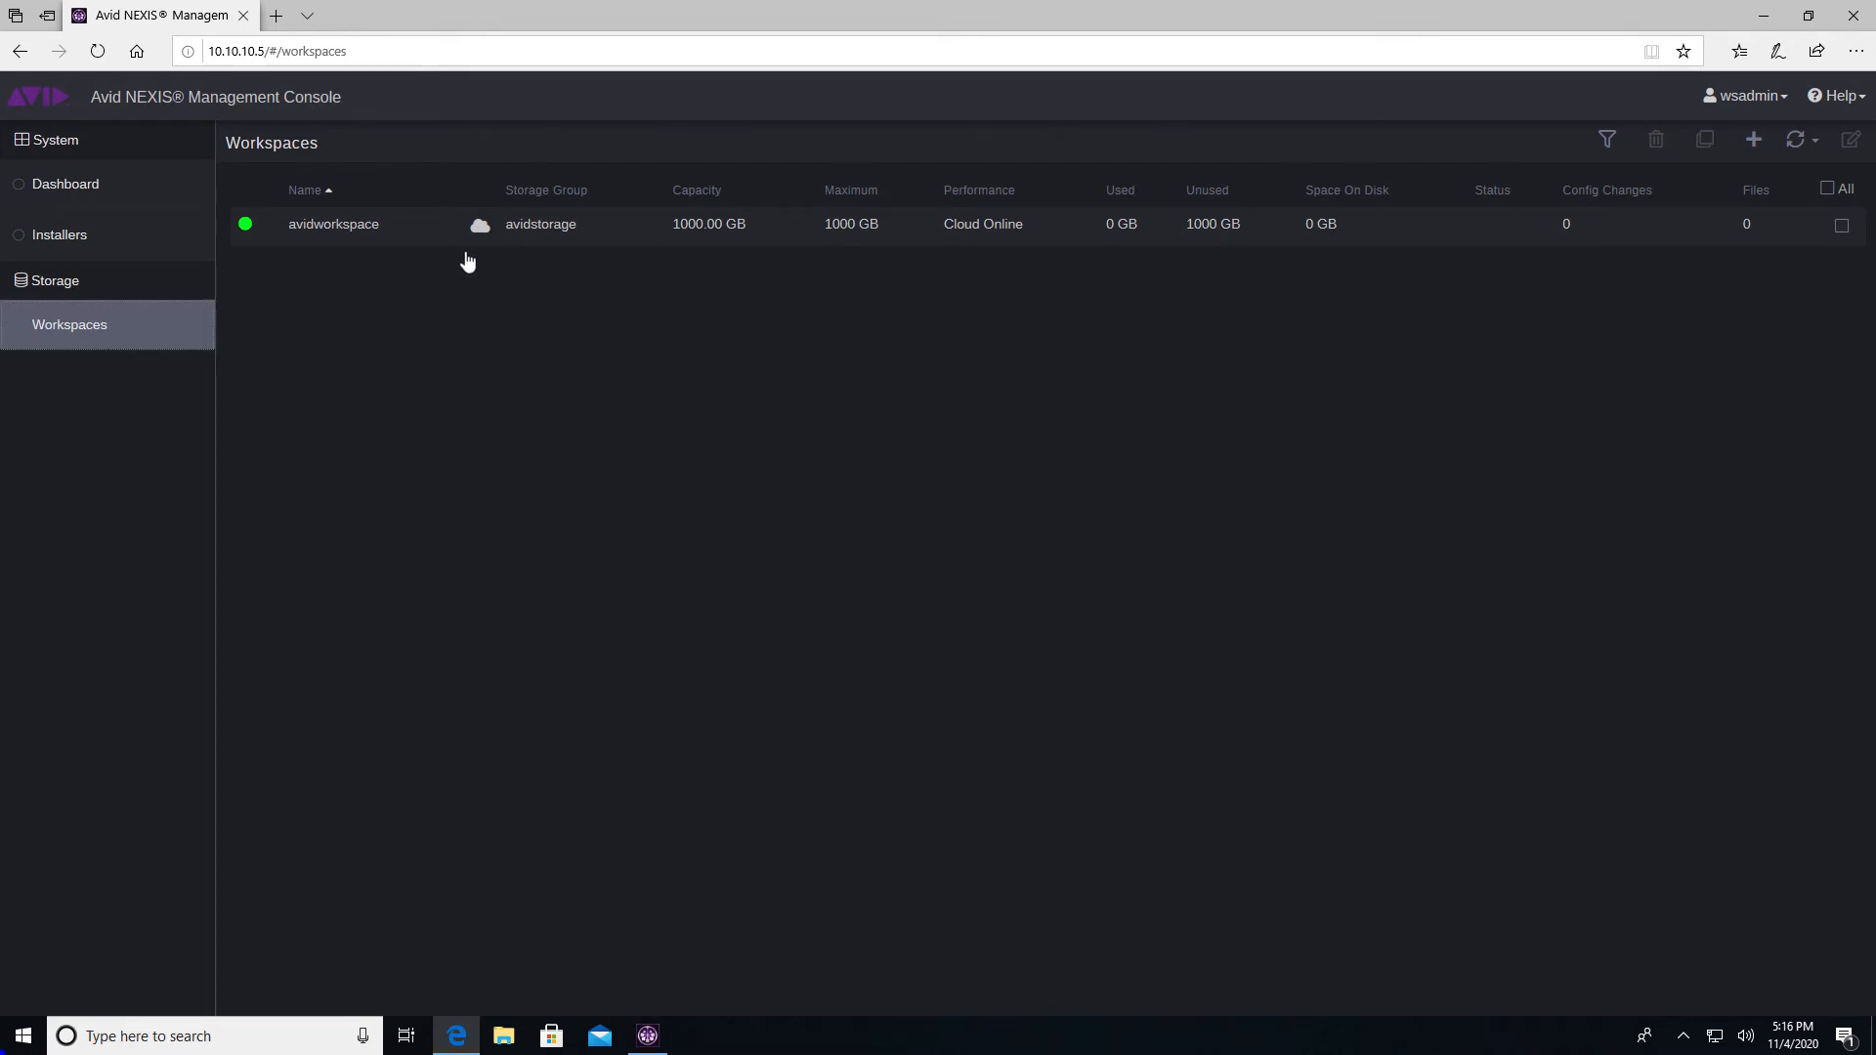
pyautogui.doubleClick(776, 247)
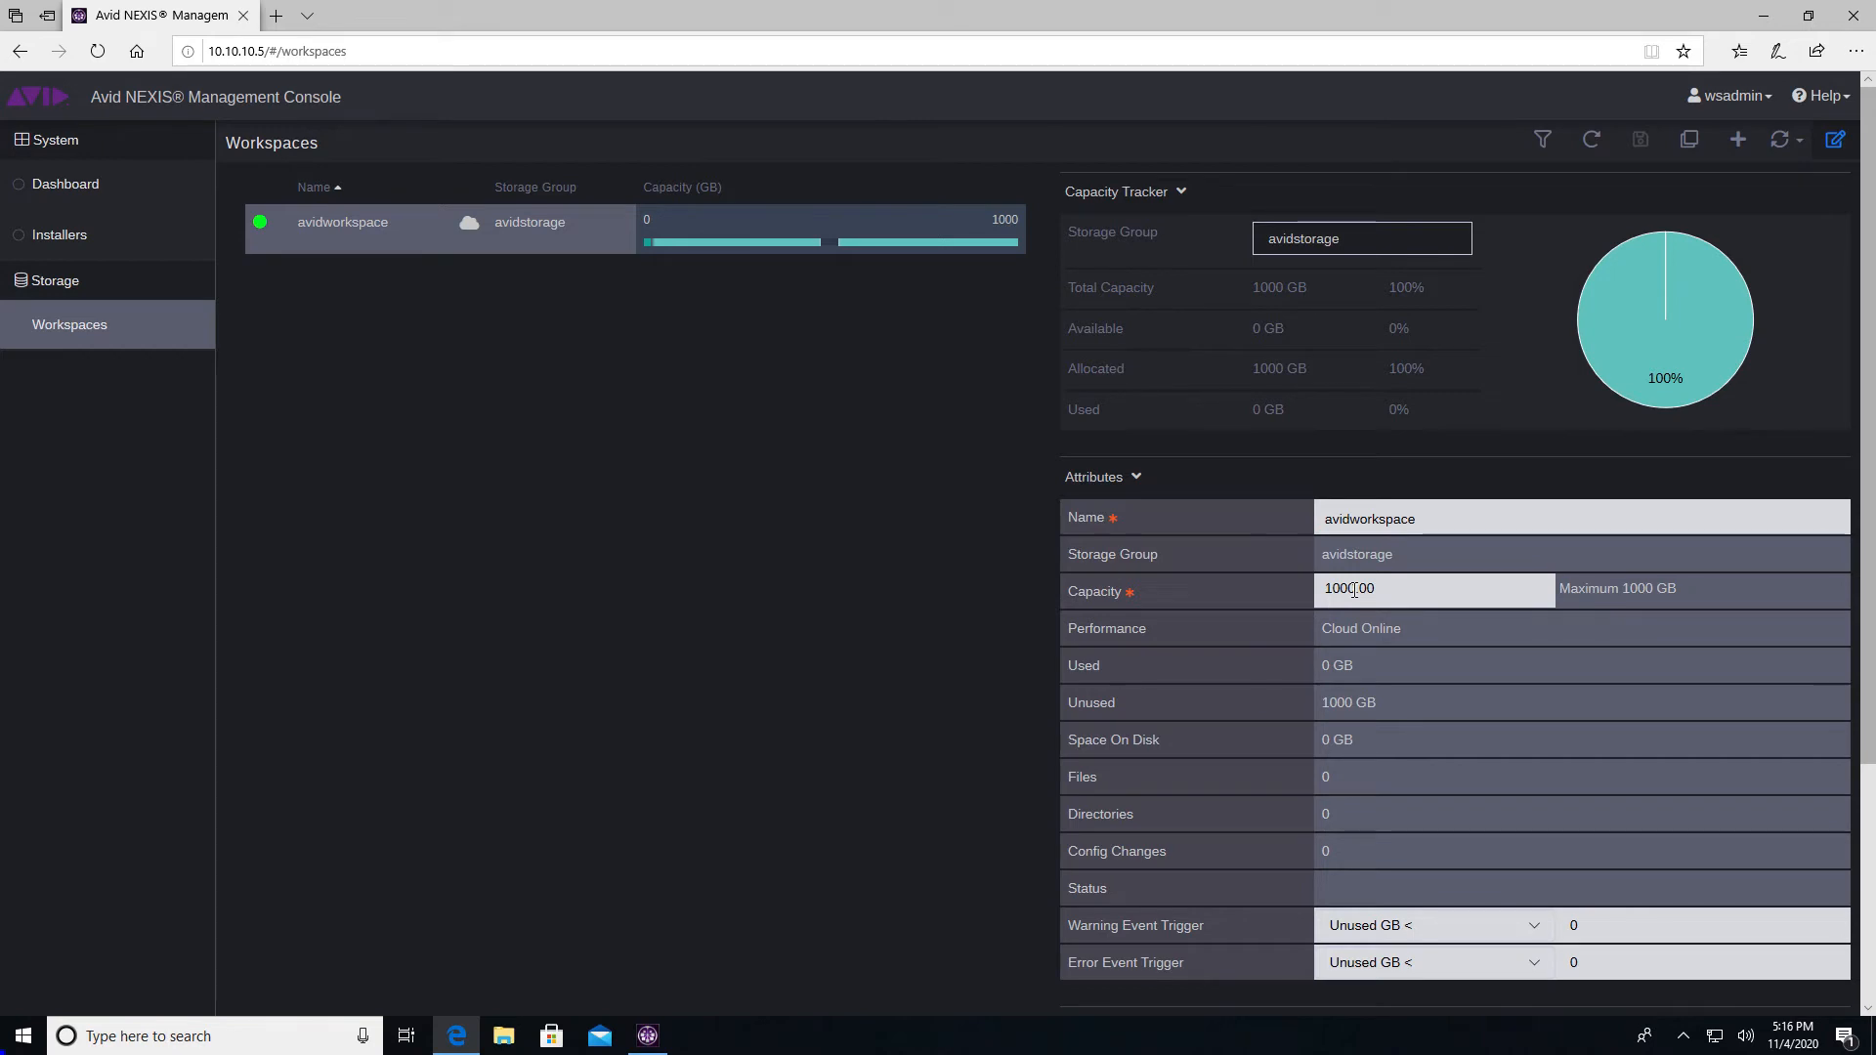
pyautogui.moveTo(1355, 589); pyautogui.dragTo(1315, 594)
pyautogui.write('500')
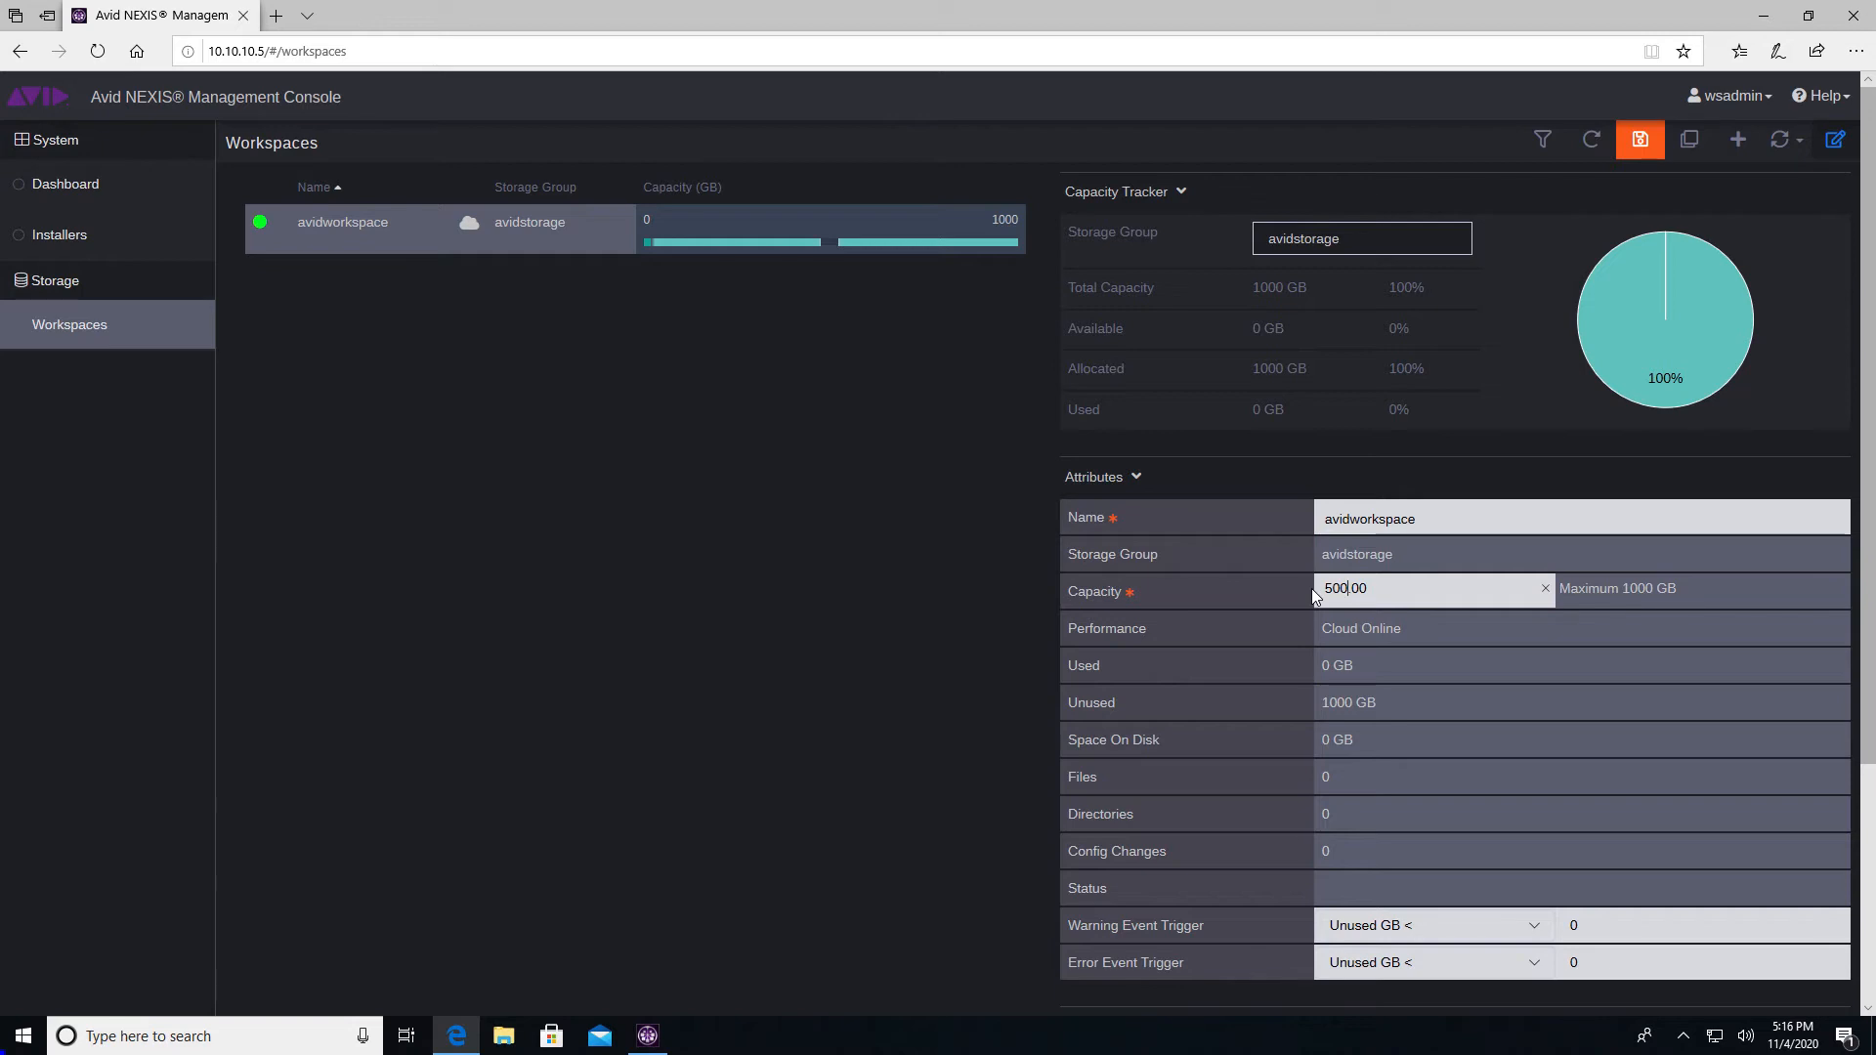
pyautogui.click(1639, 140)
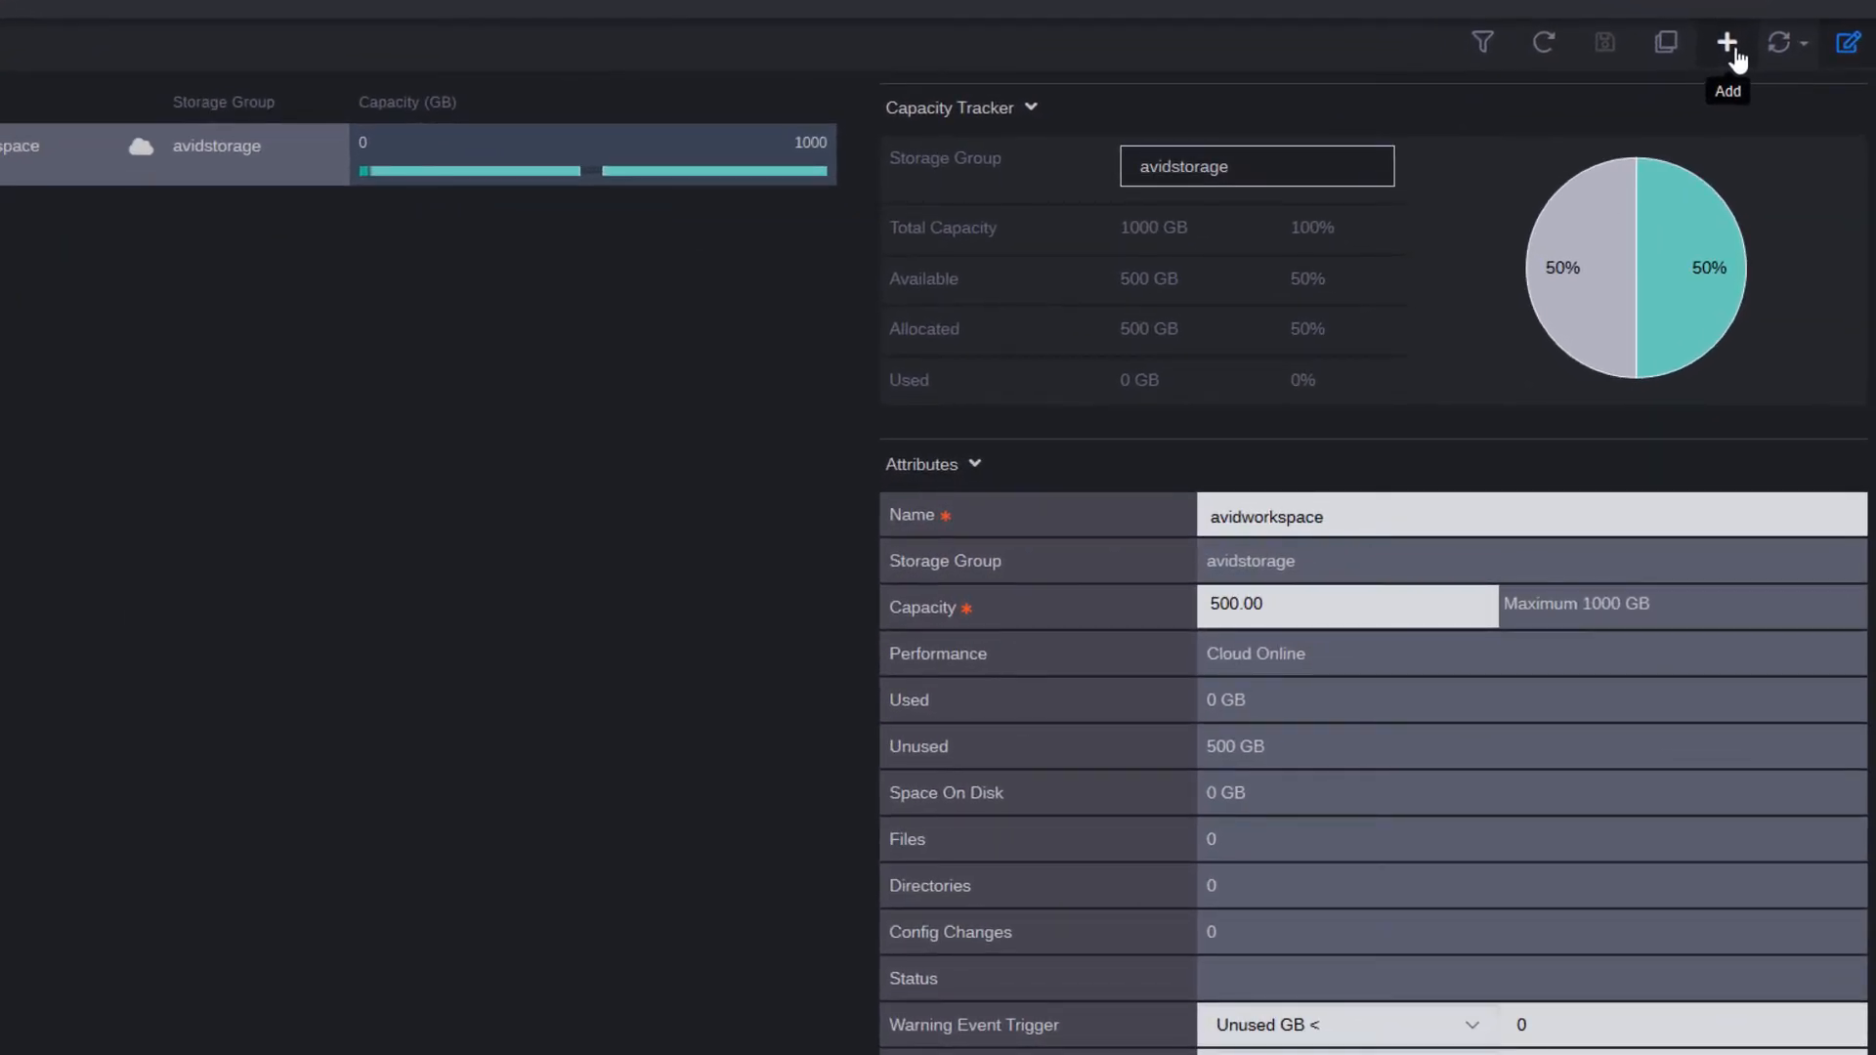
# Step: Add a workspace named NewWorkspace in the avidstorage storage group
pyautogui.click(1730, 47)
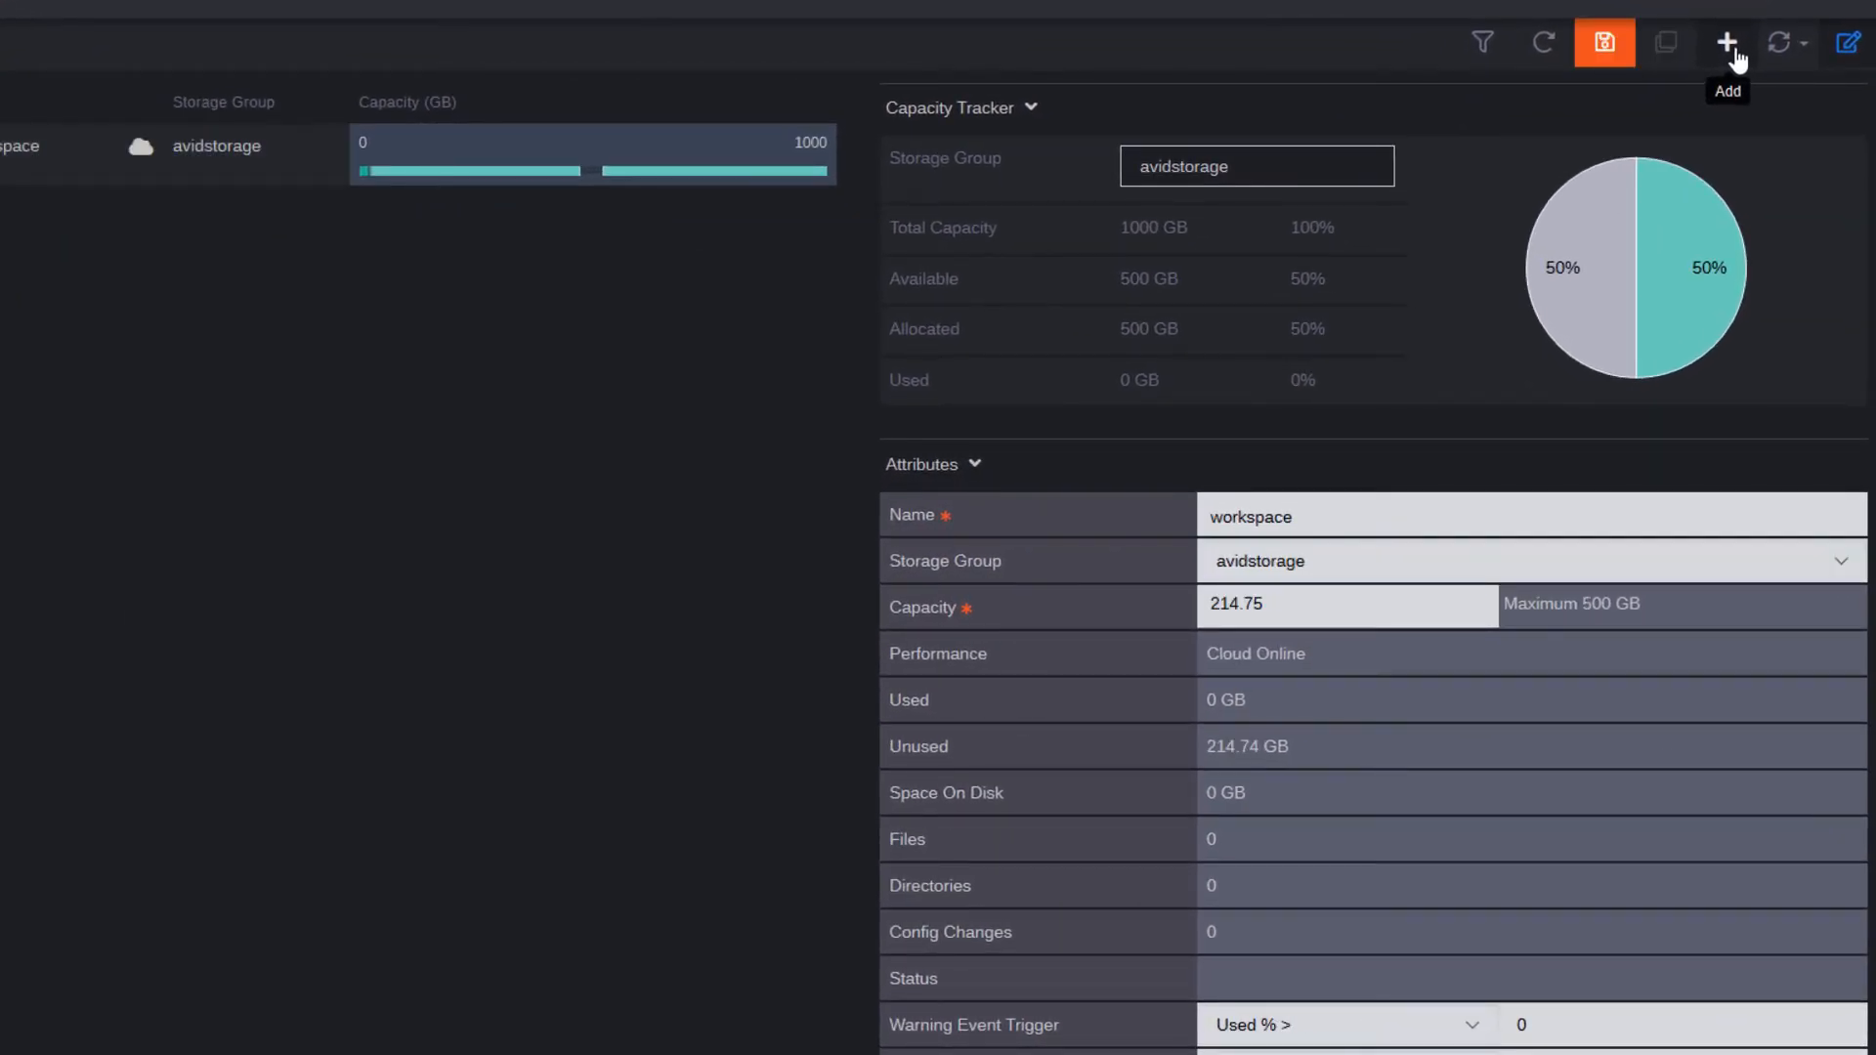
pyautogui.doubleClick(1263, 528)
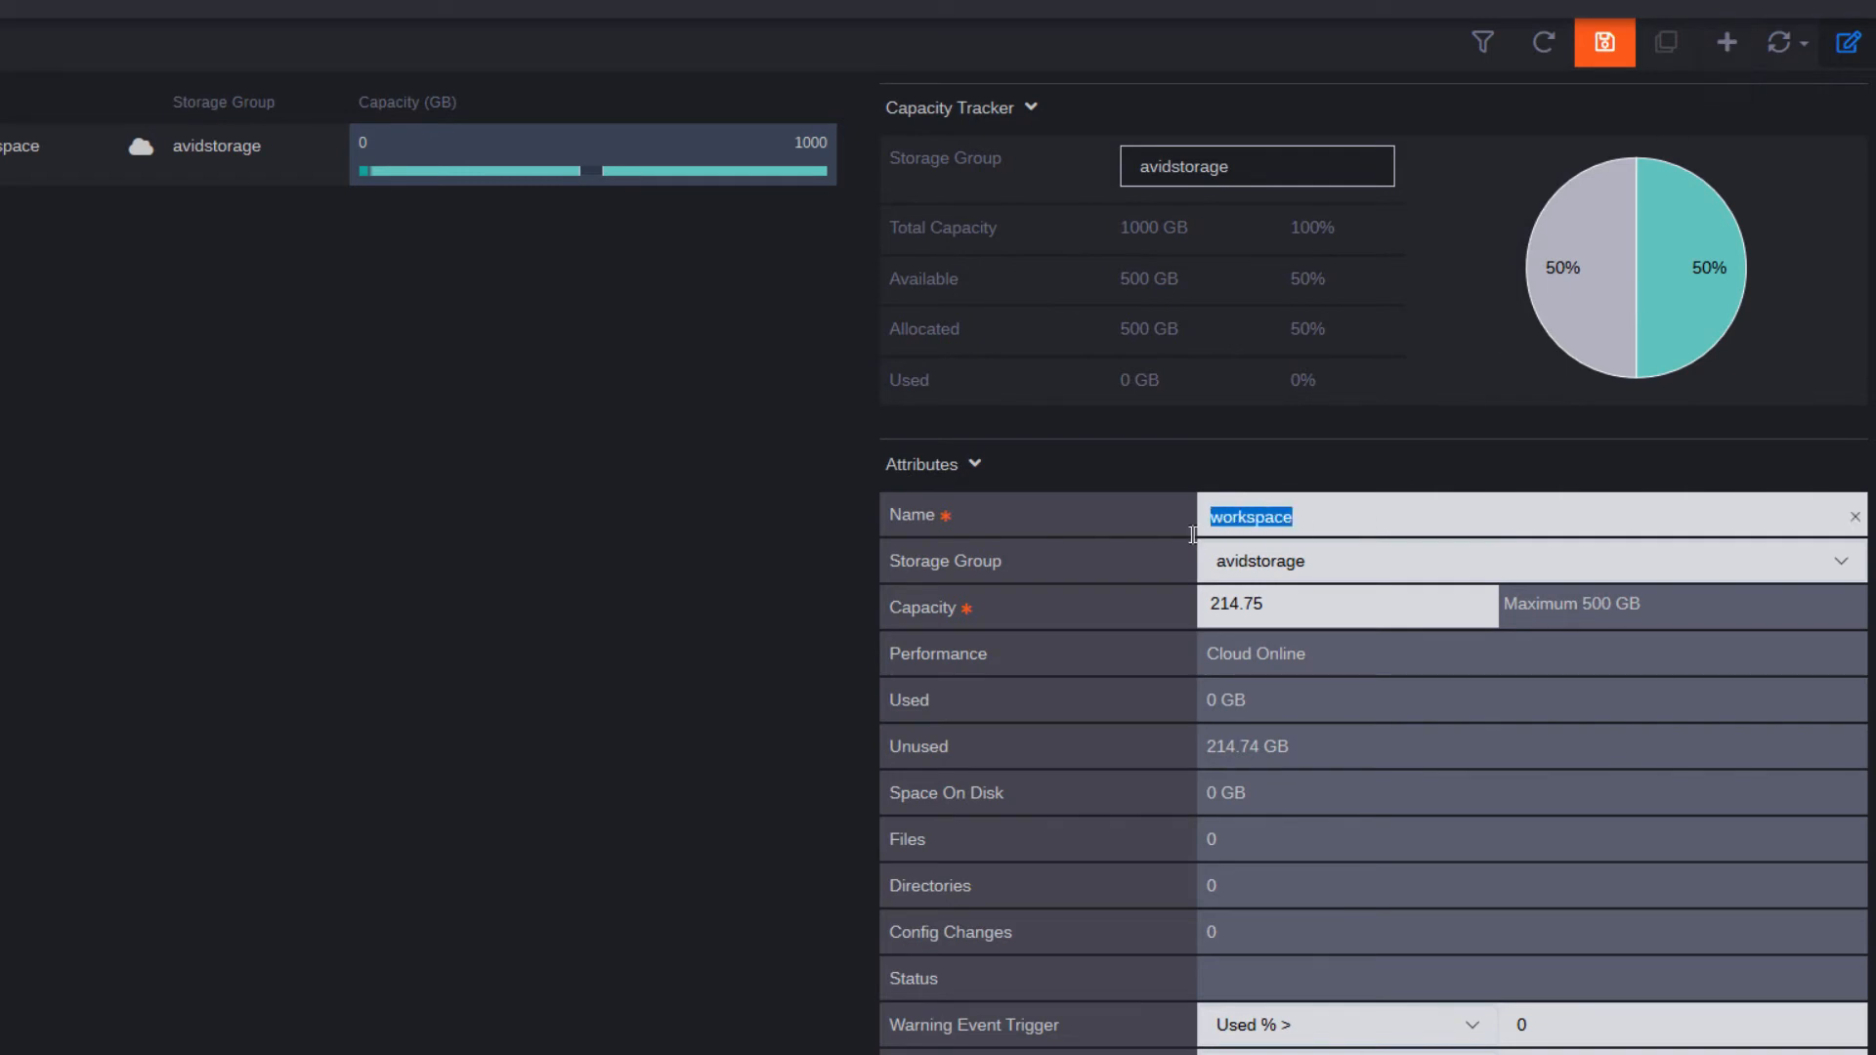
pyautogui.write('NewWorkspace')
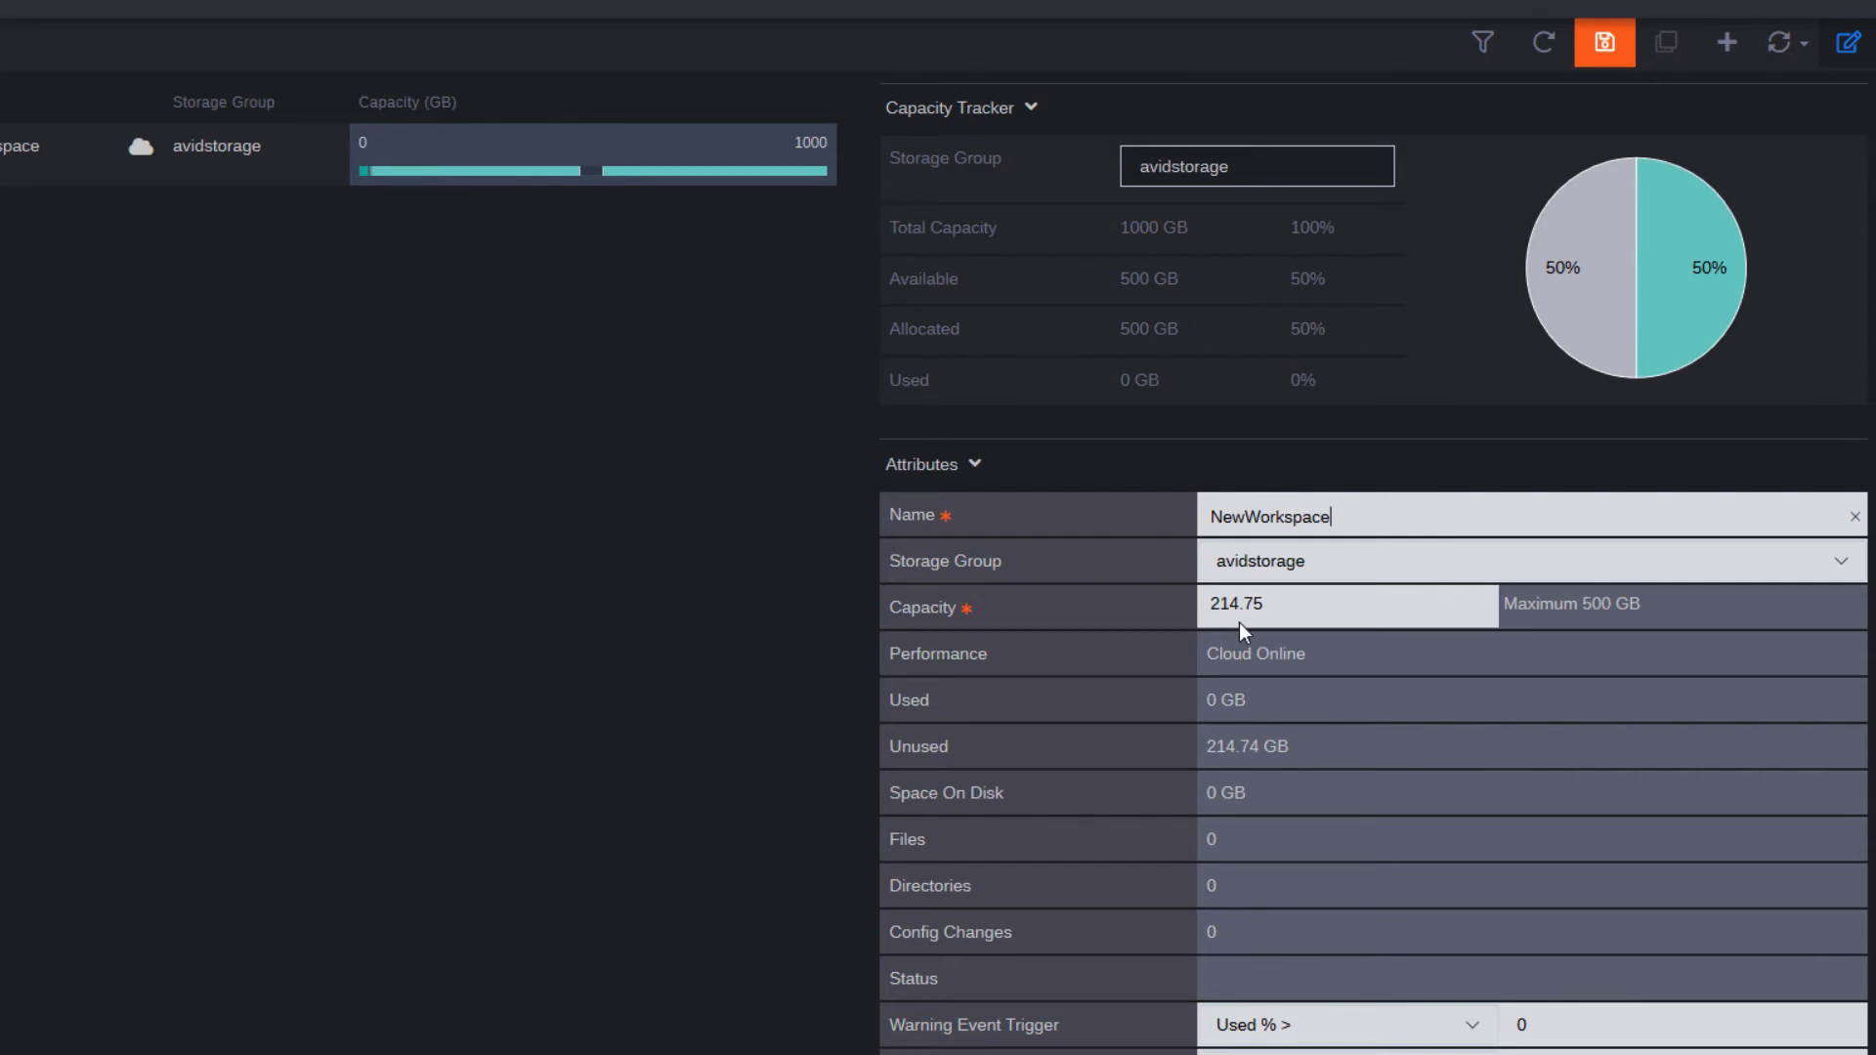
# Step: Grant Read-Write Access on NewWorkspace to the two newly created users and wsadmin
pyautogui.scroll(-1, 1543, 441)
pyautogui.scroll(-4, 1543, 441)
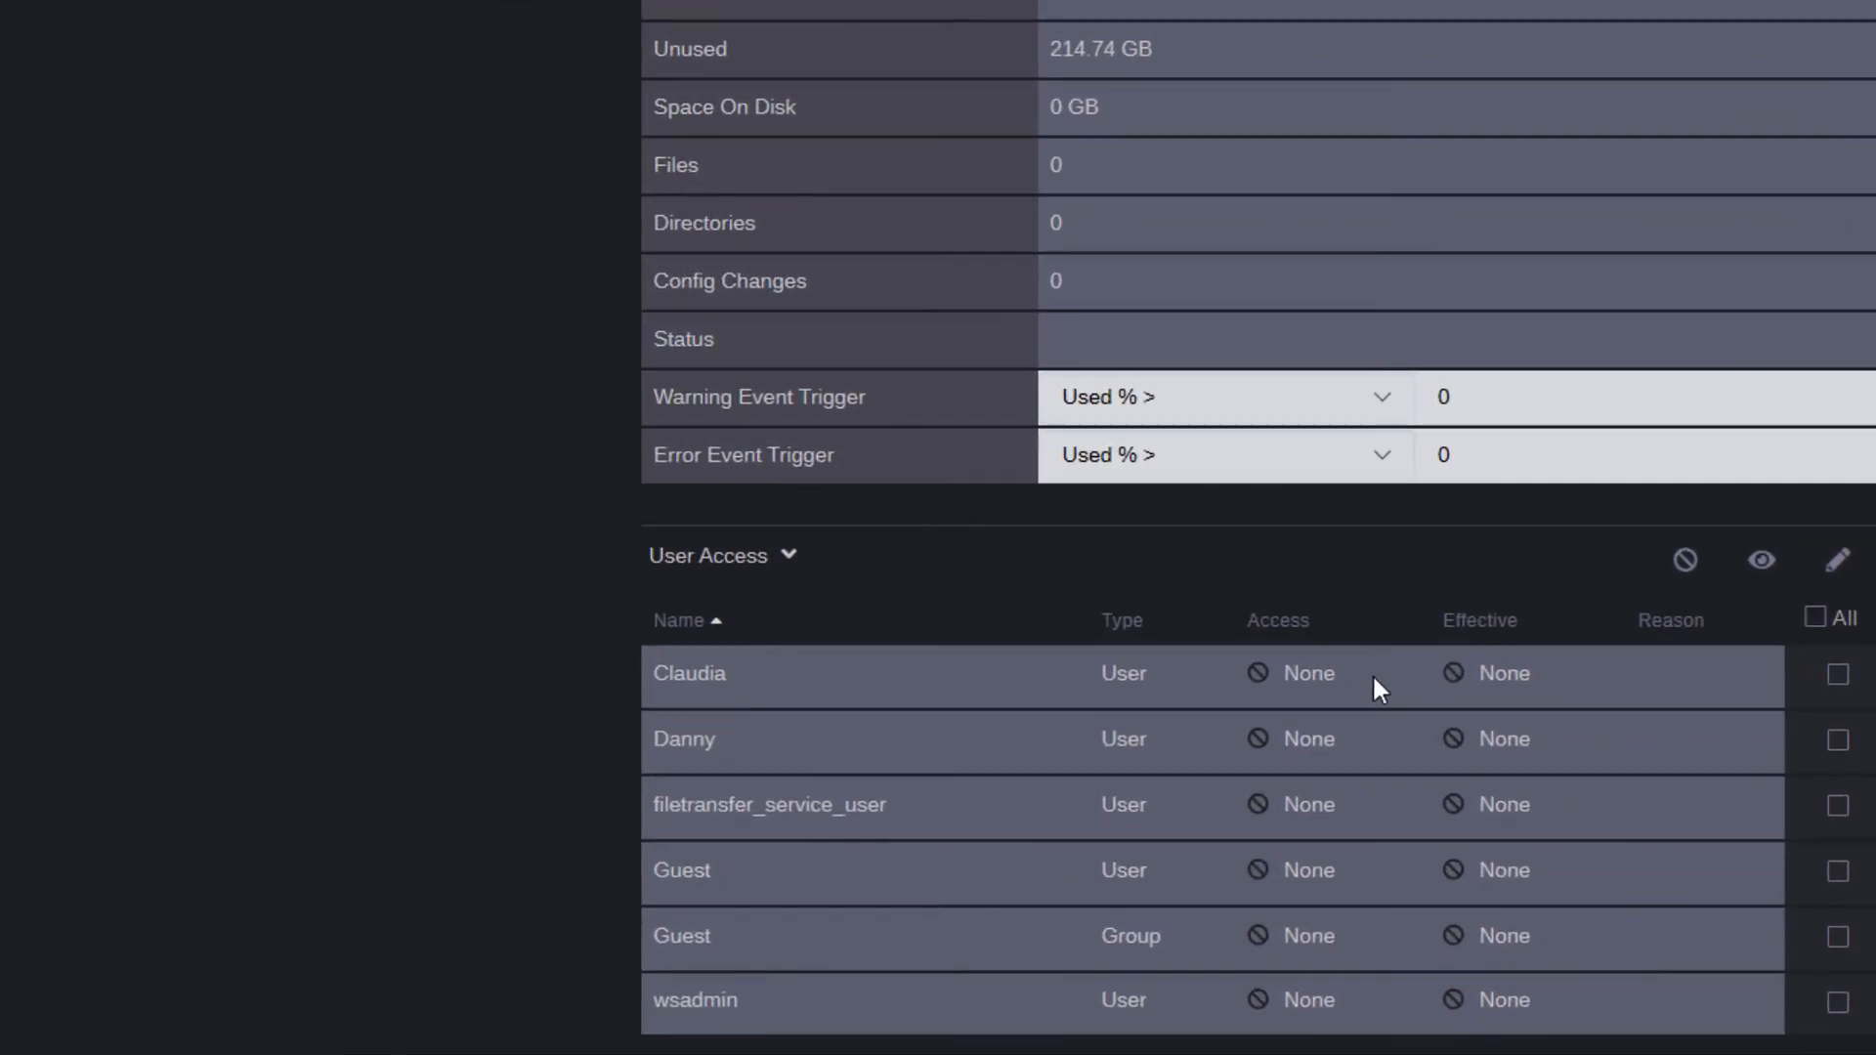
pyautogui.click(1839, 743)
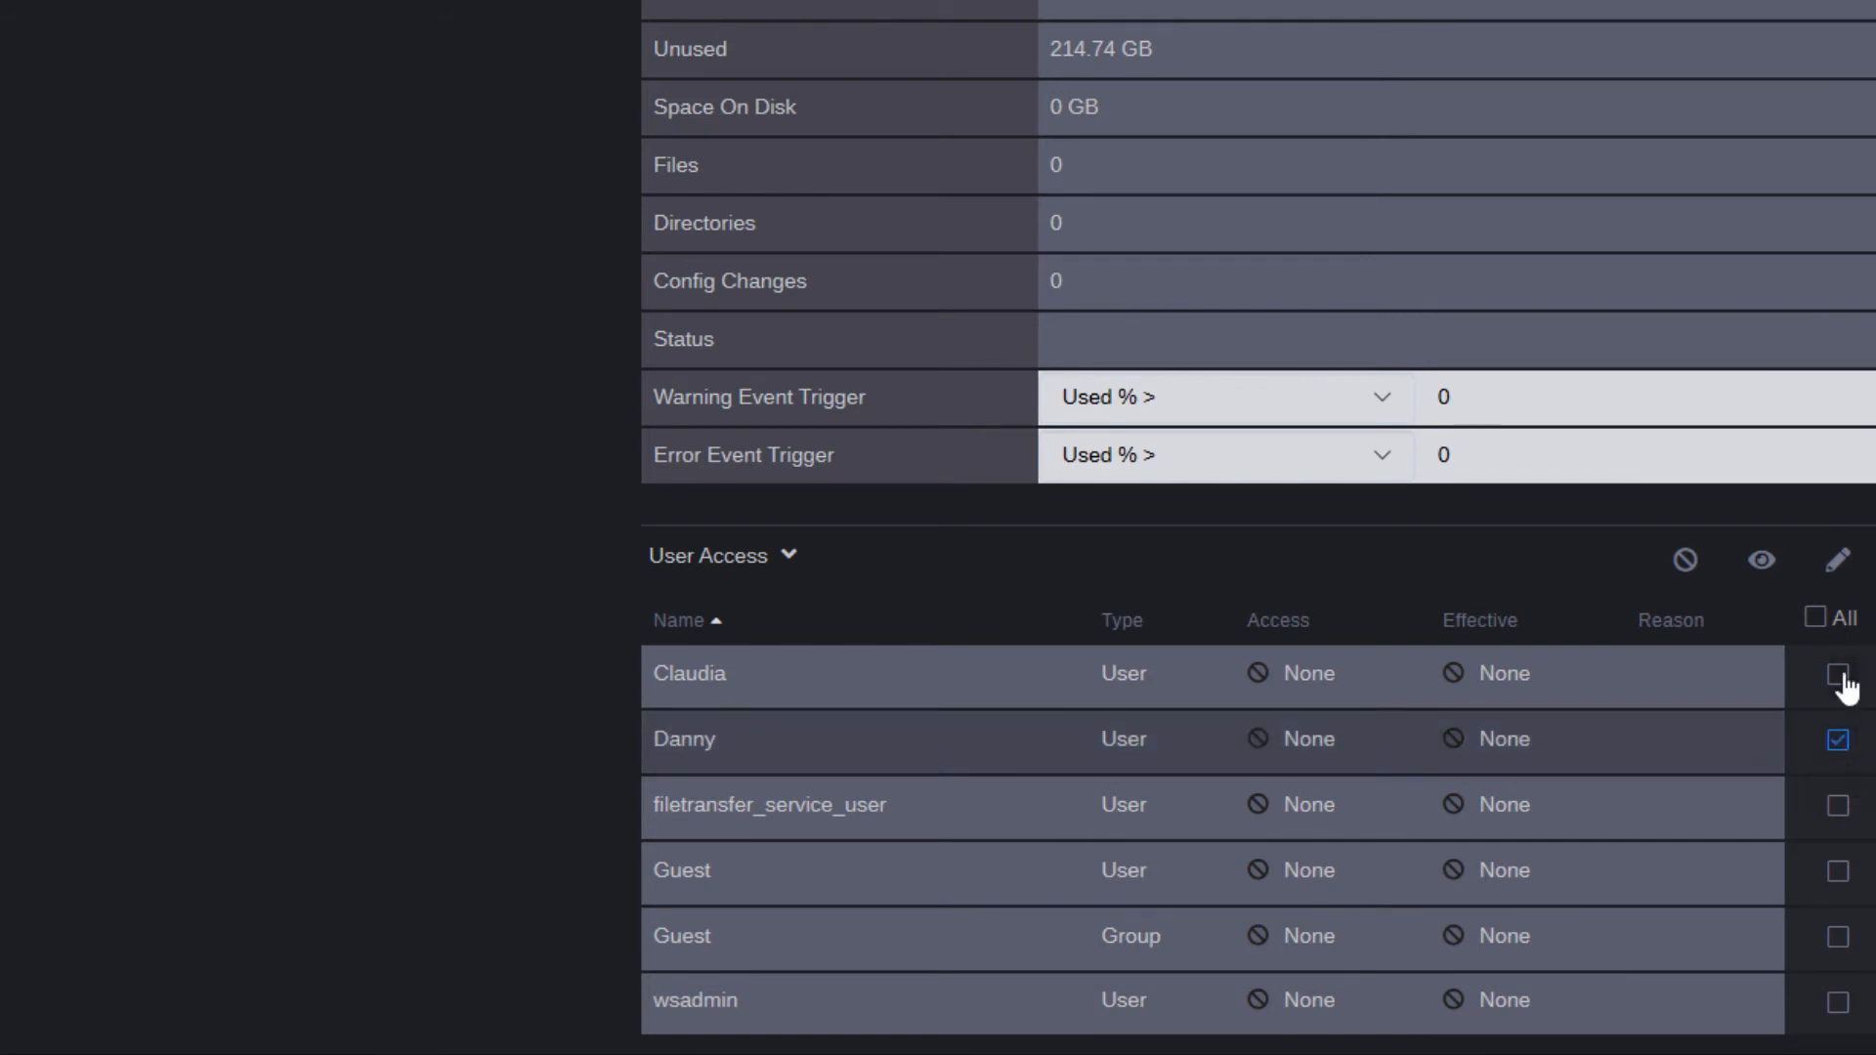
pyautogui.click(1838, 675)
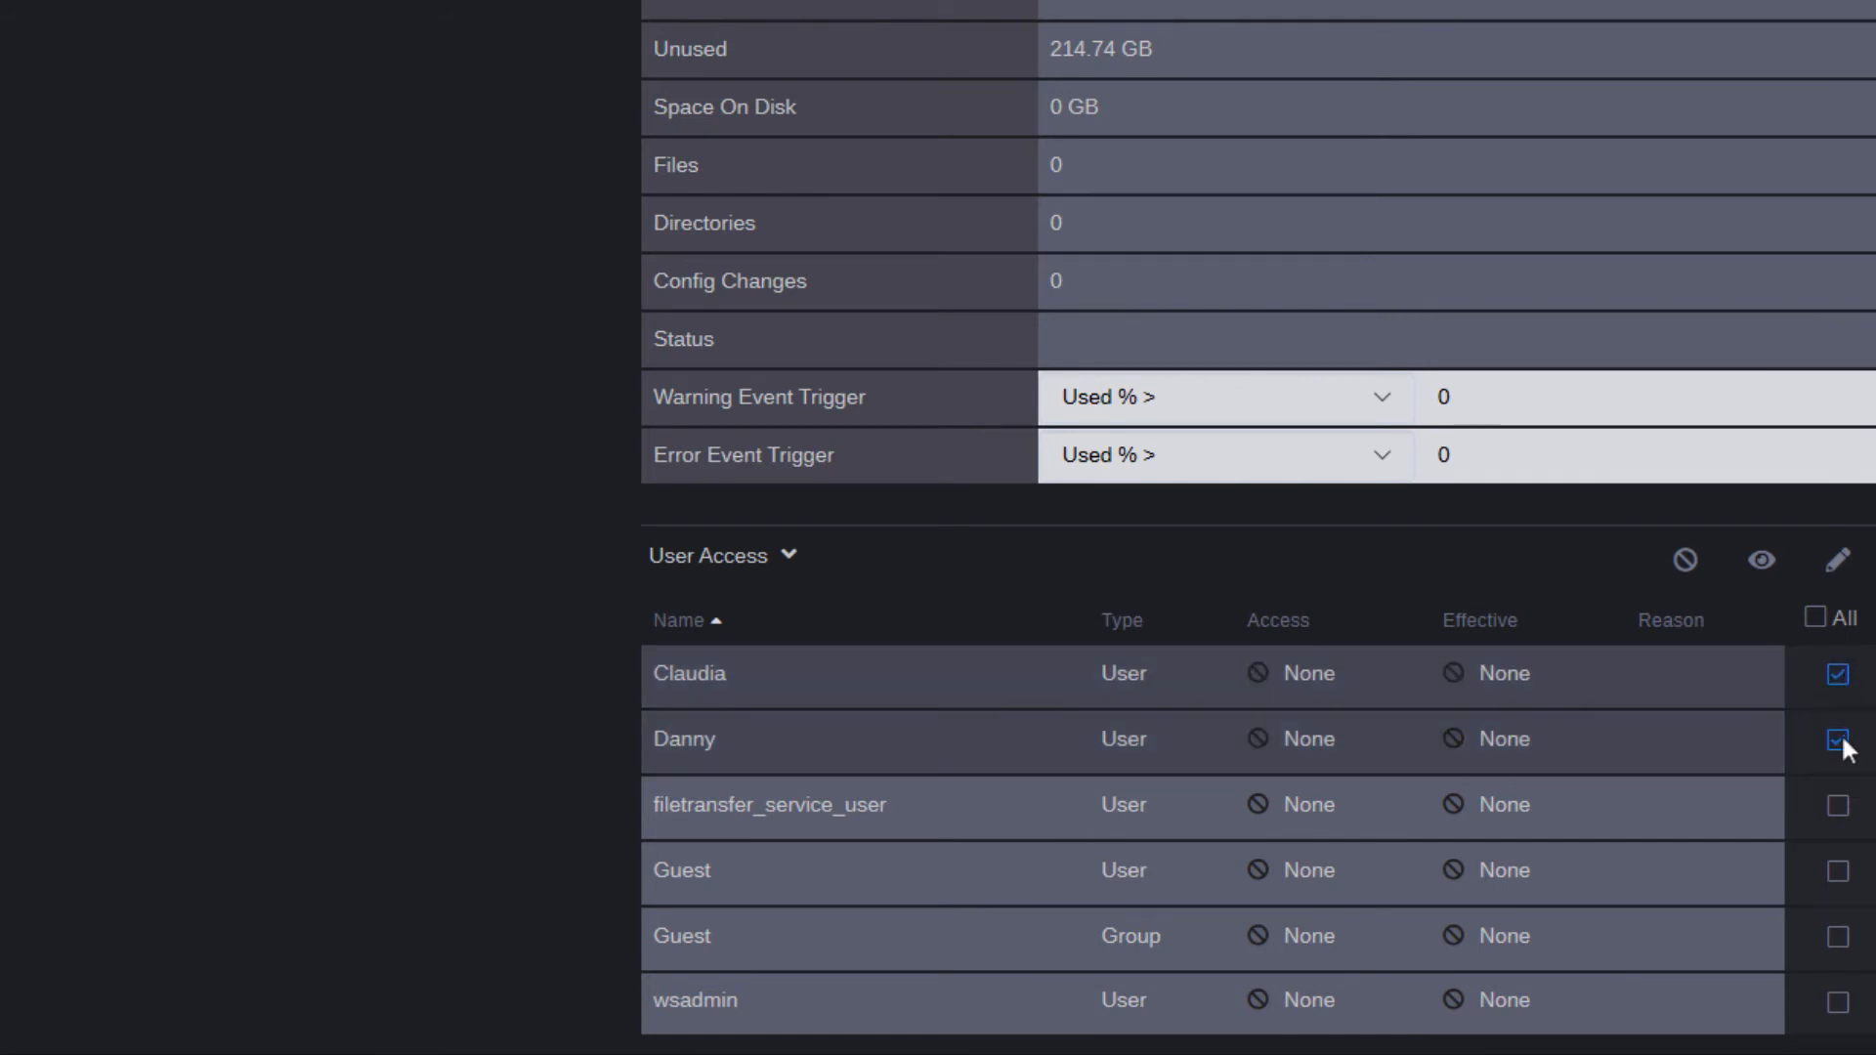
pyautogui.click(1837, 1002)
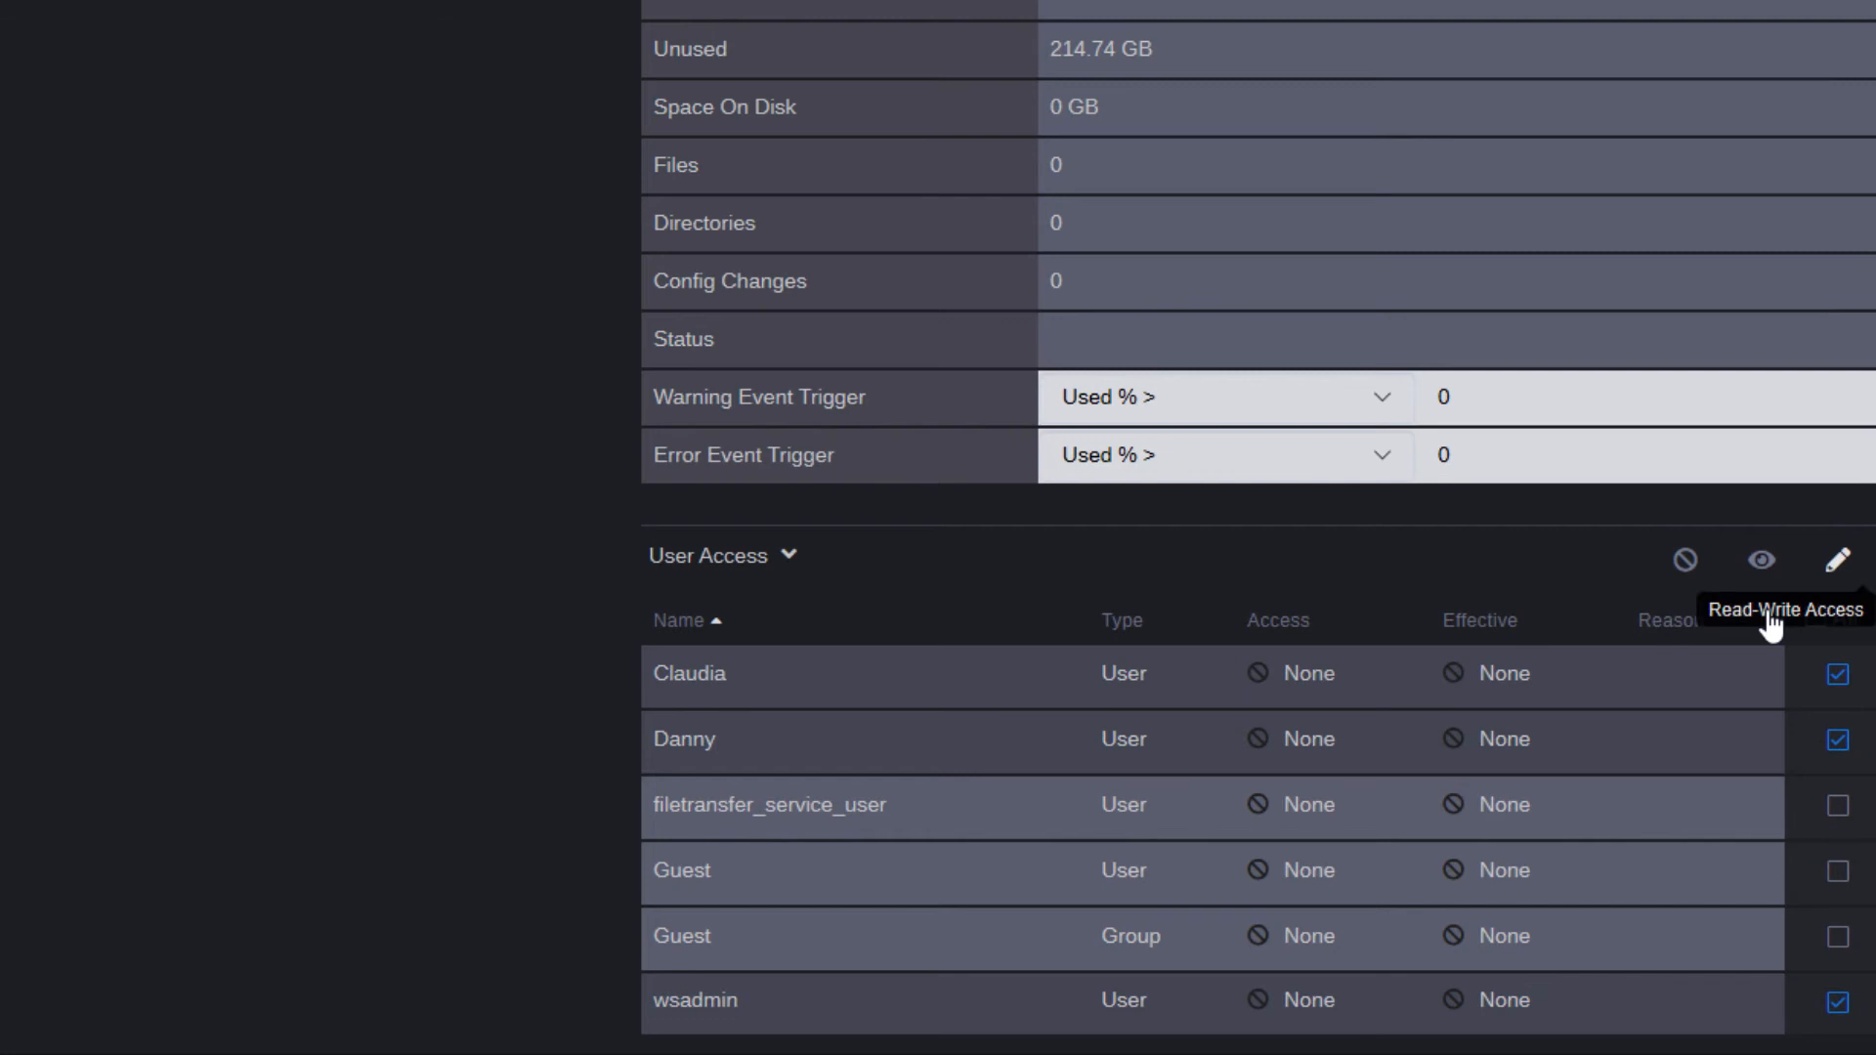
pyautogui.click(1841, 572)
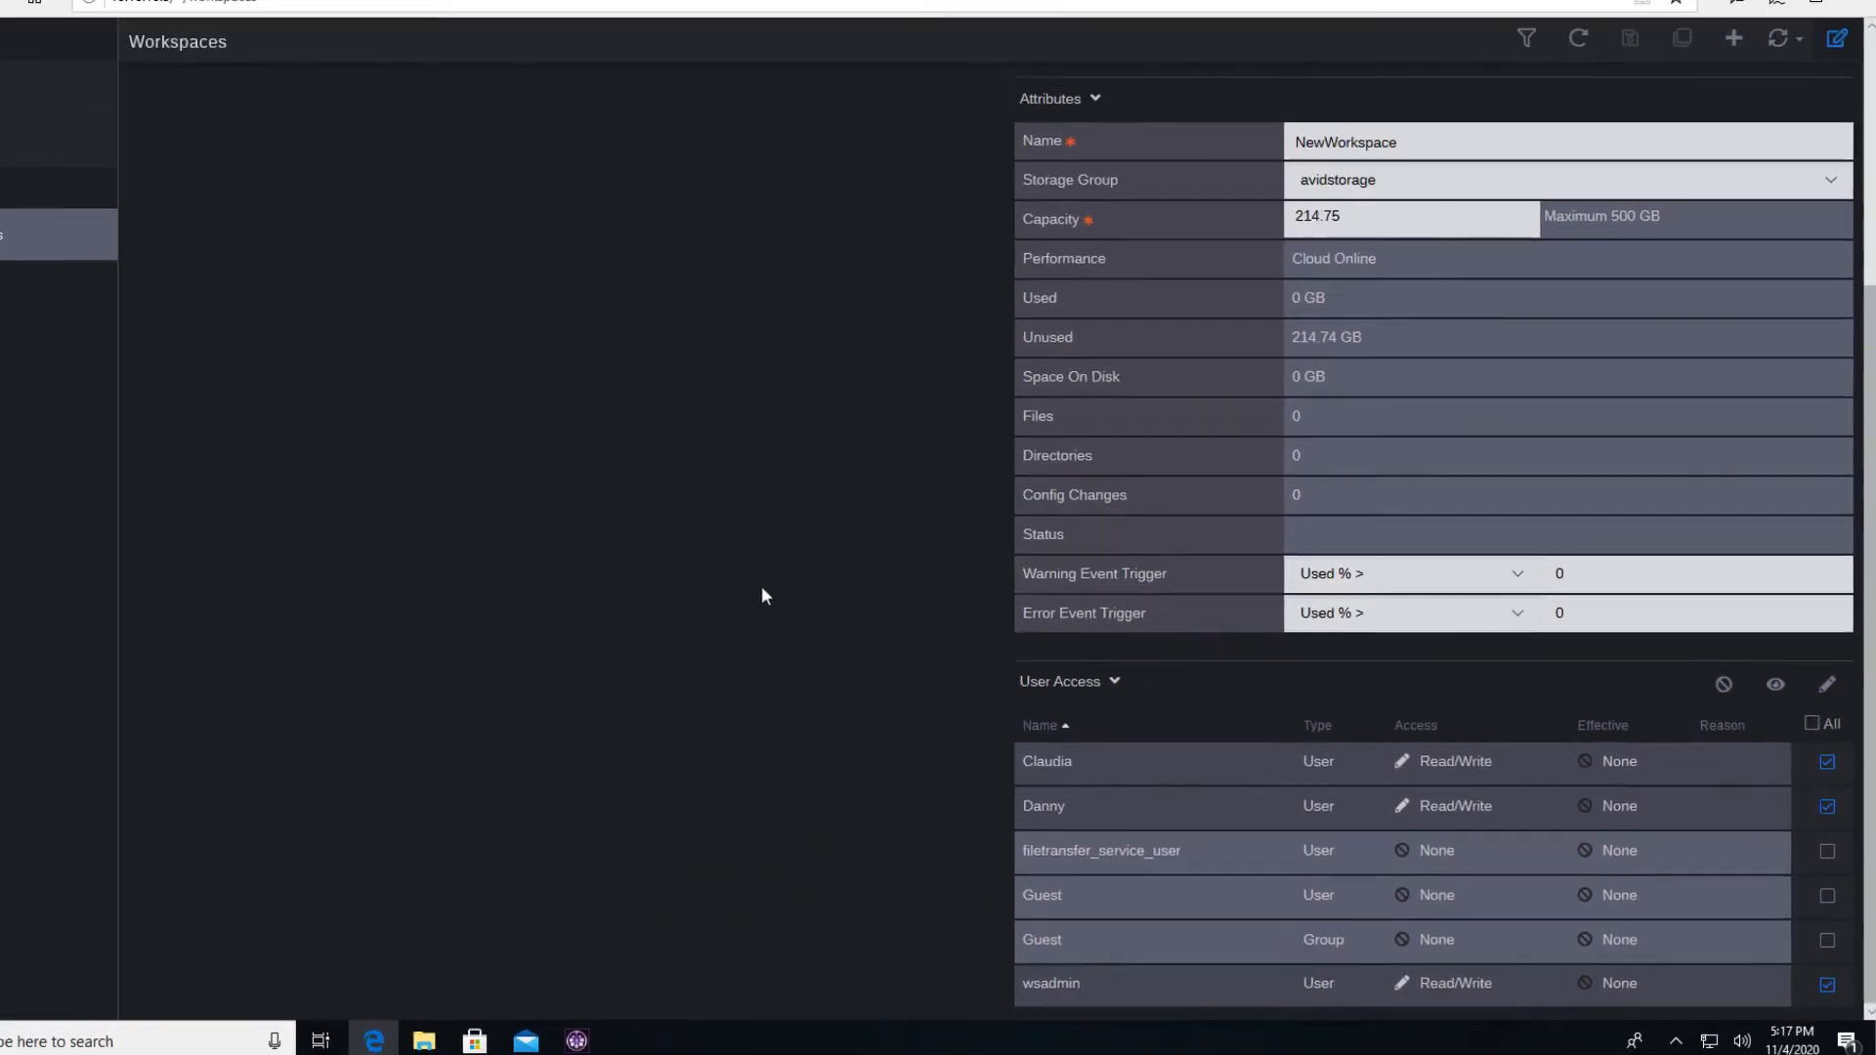
pyautogui.scroll(2, 811, 618)
pyautogui.scroll(3, 811, 623)
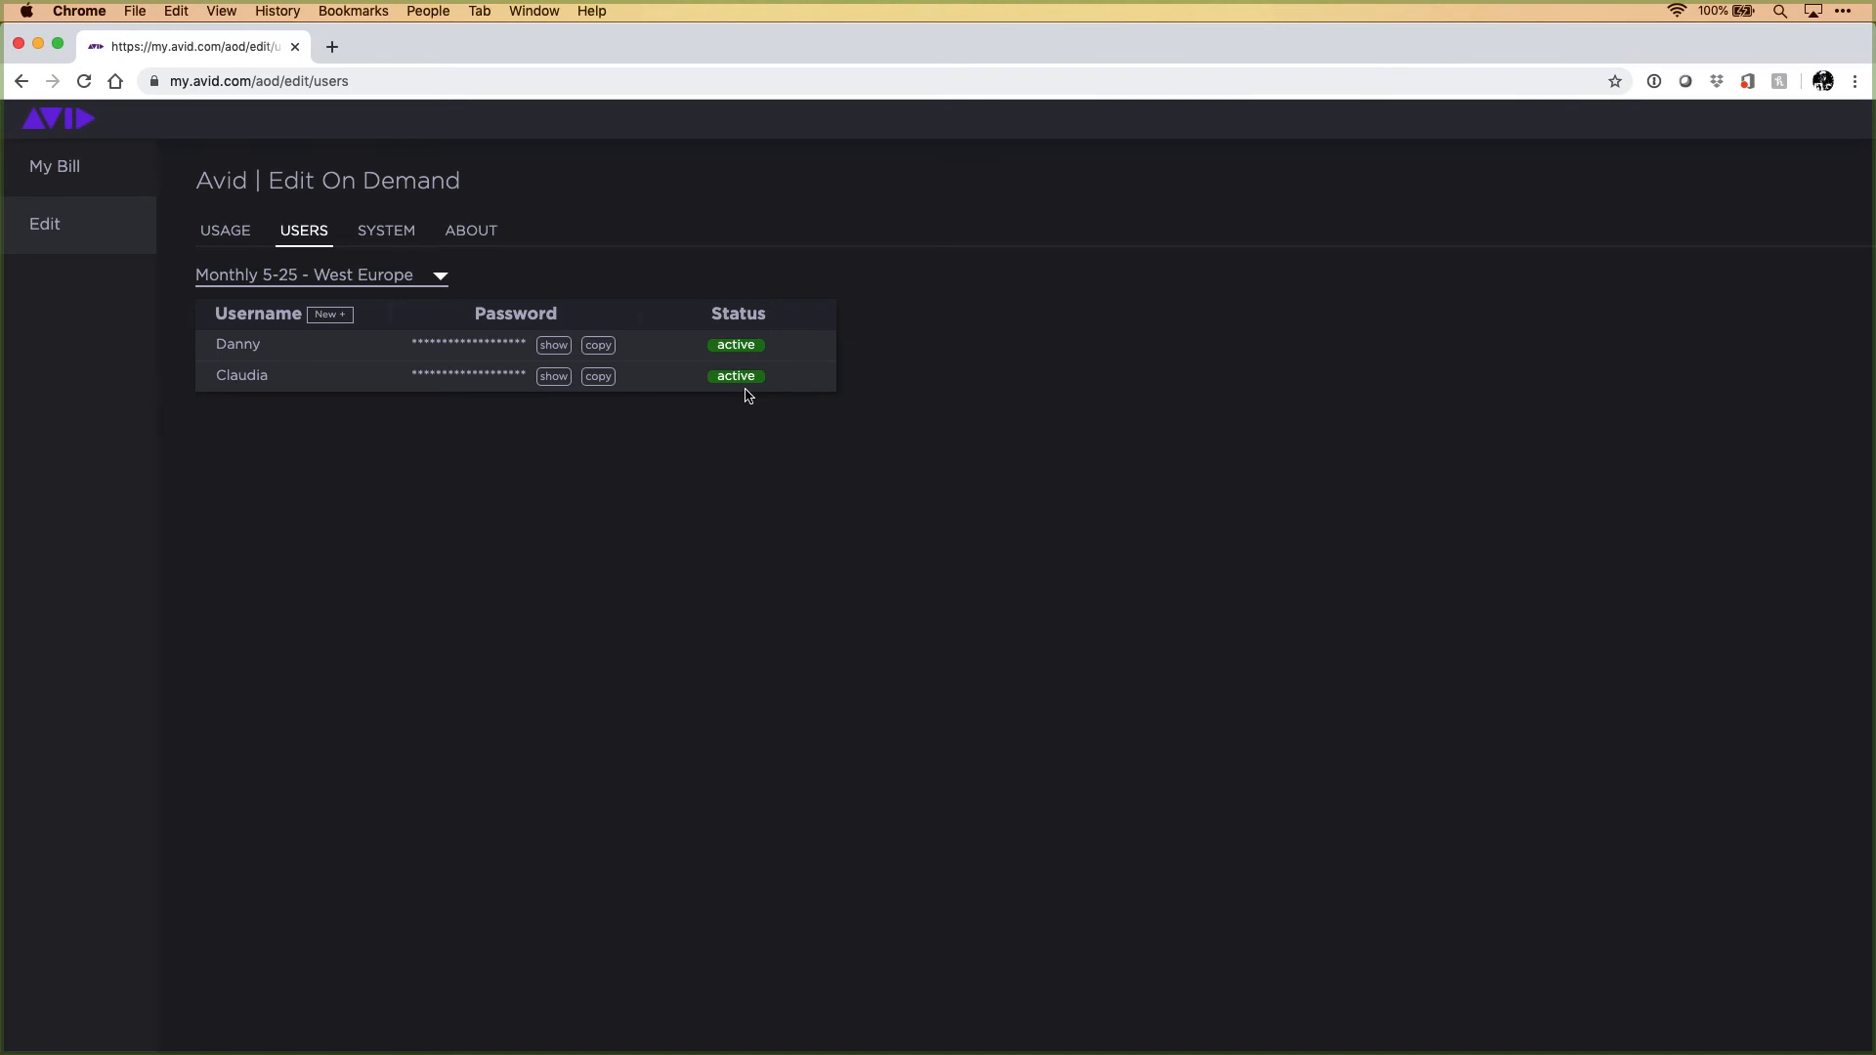
# Step: In the Edit On Demand portal in Chrome, view the system details with the remote desktop and file-transfer addresses
pyautogui.click(401, 241)
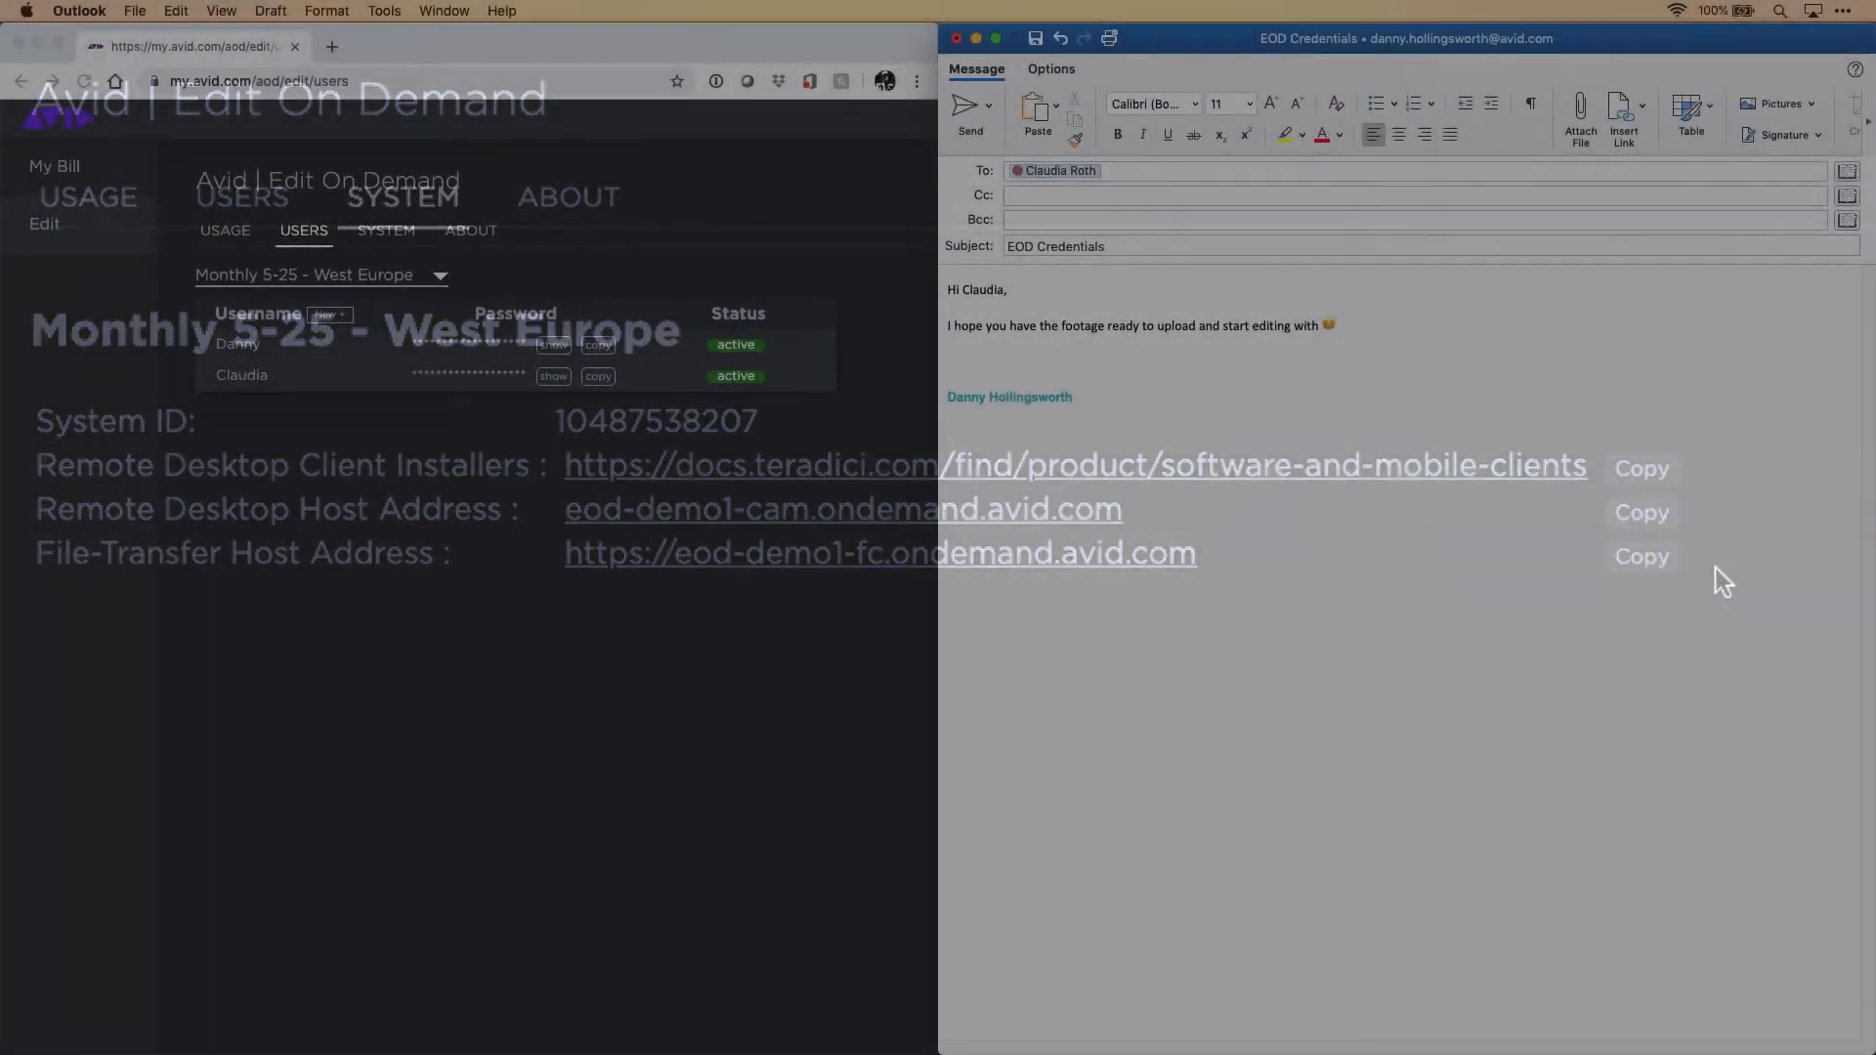
# Step: In the Outlook draft "EOD Credentials", add "Please see your credentials below:" and a "User:" line with the recipient's username
pyautogui.write('l')
pyautogui.write('ease')
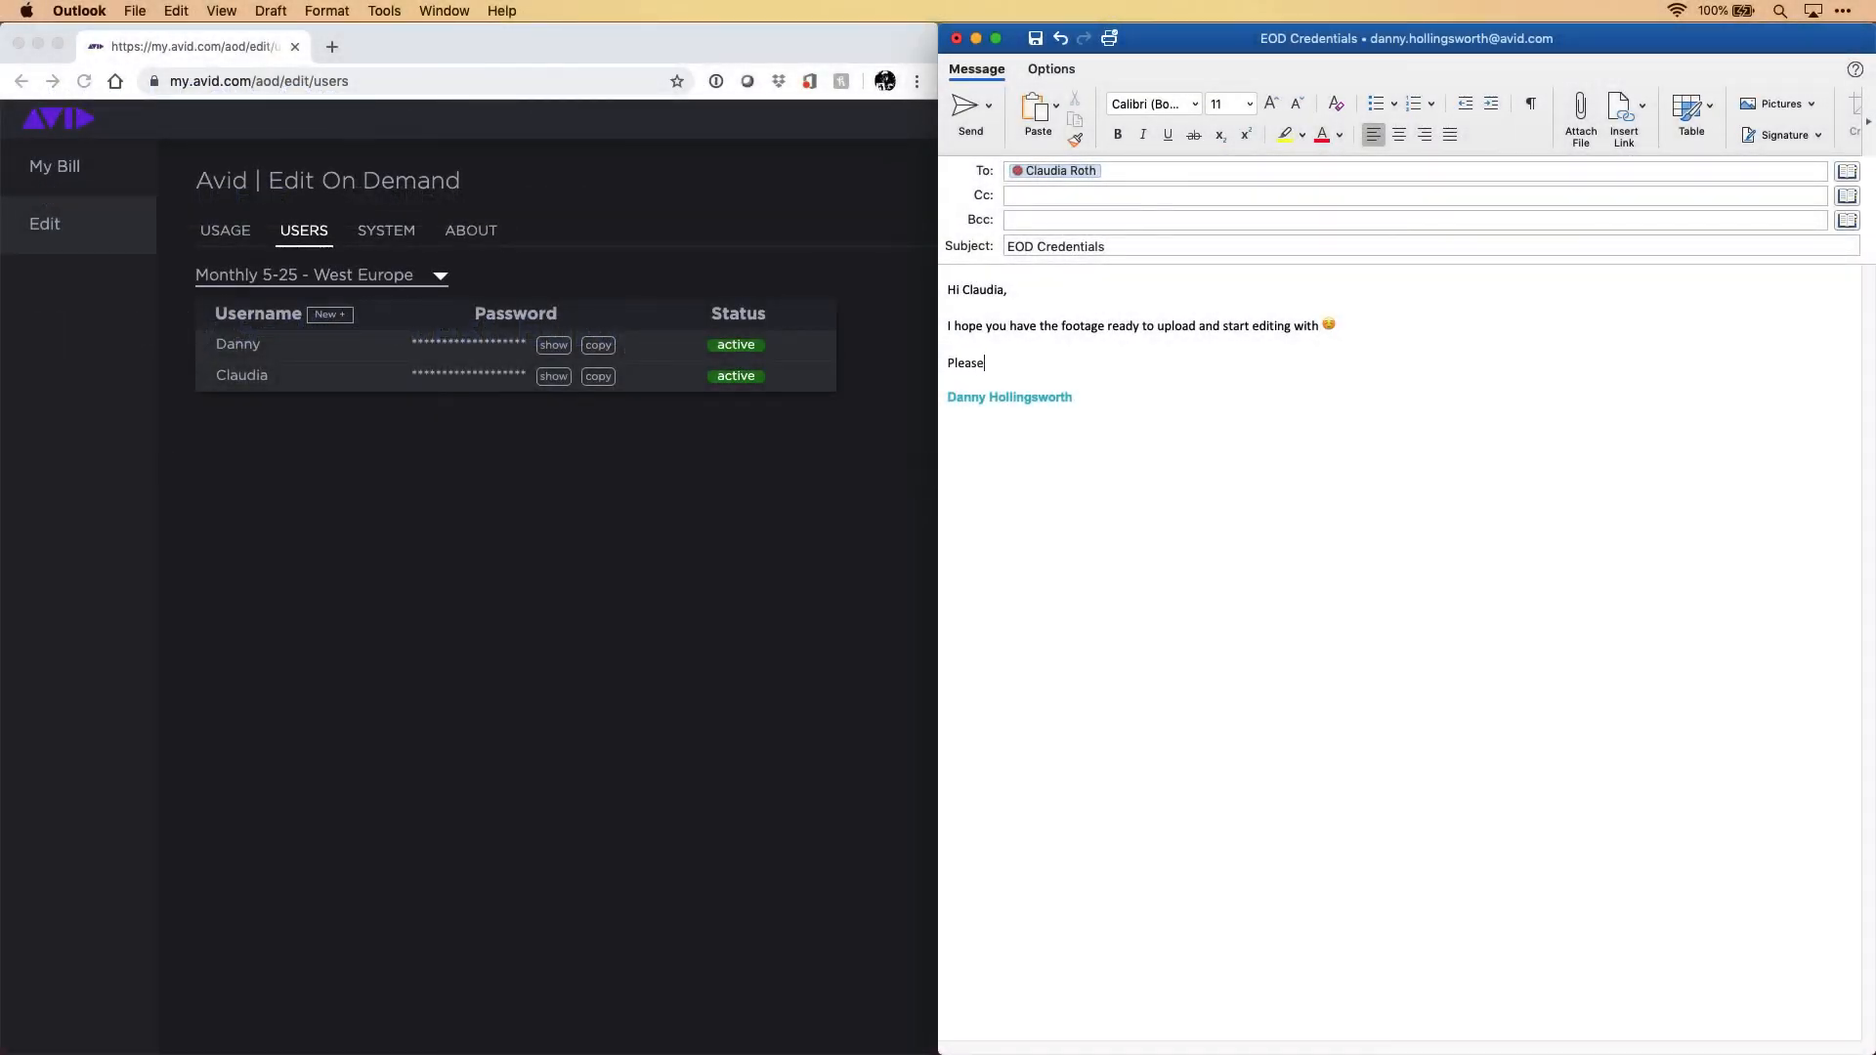
pyautogui.write(' see your credentials below:')
pyautogui.press('Return')
pyautogui.press('Return')
pyautogui.write('User: Claudia')
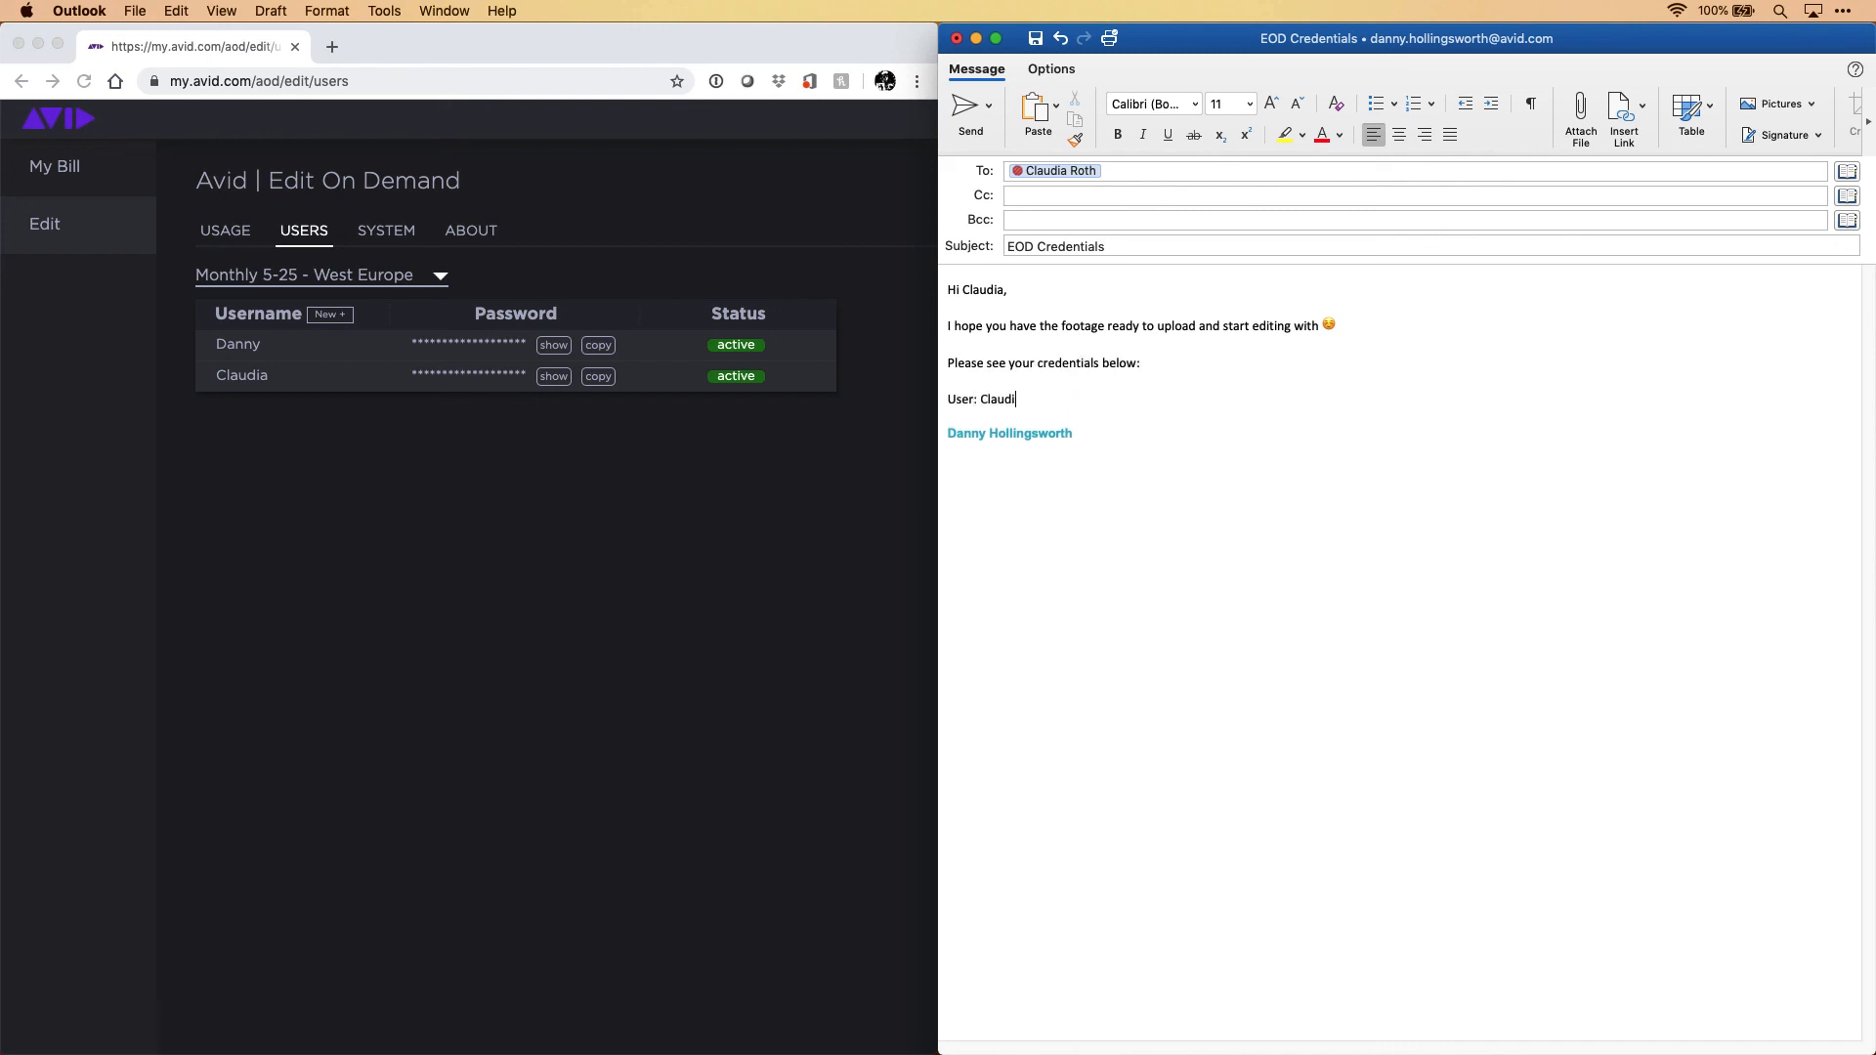
pyautogui.press('Return')
# Step: Add a "Temp pass:" line to the email with the recipient's temporary password copied from the portal's user list
pyautogui.write('Temp pass:')
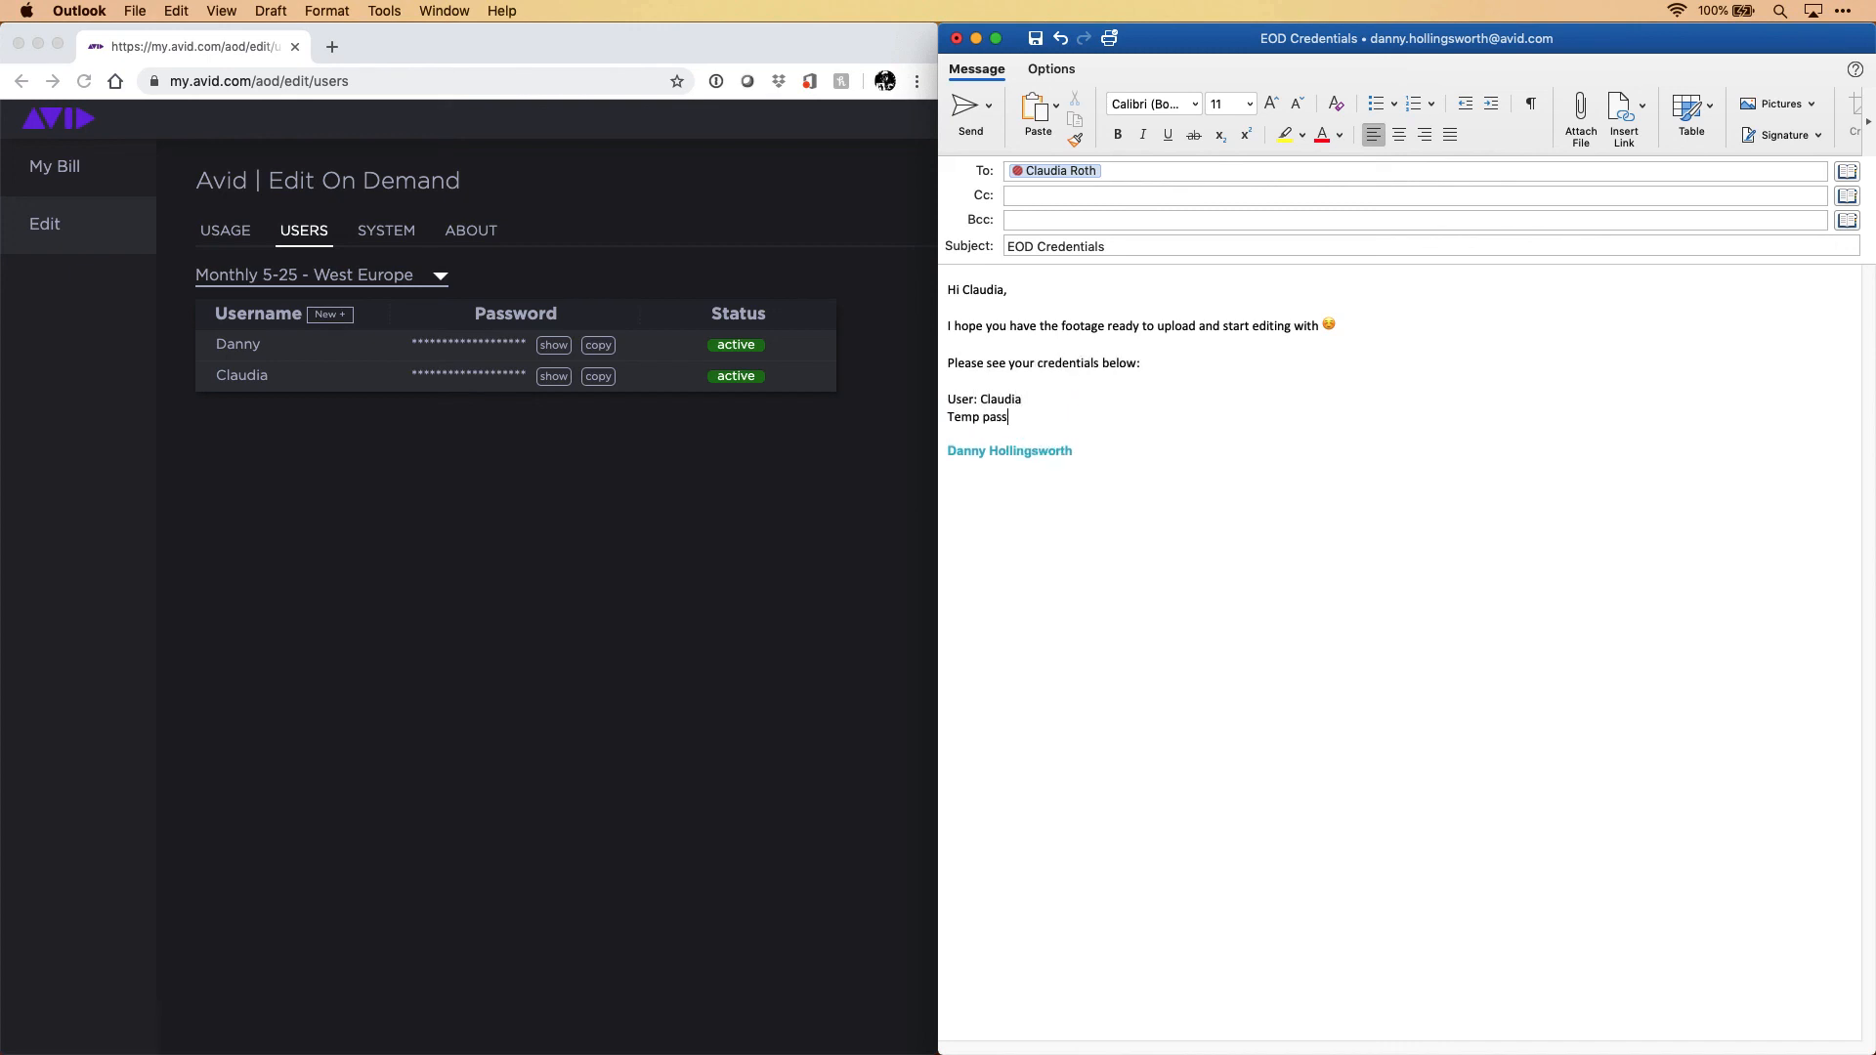
pyautogui.click(598, 376)
pyautogui.click(1034, 419)
pyautogui.press('super+v')
pyautogui.press('Return')
pyautogui.press('Return')
# Step: Add a "Remote Desktop app:" heading to the email, followed by the Remote Desktop Client Installers link copied from the portal's system details
pyautogui.click(410, 236)
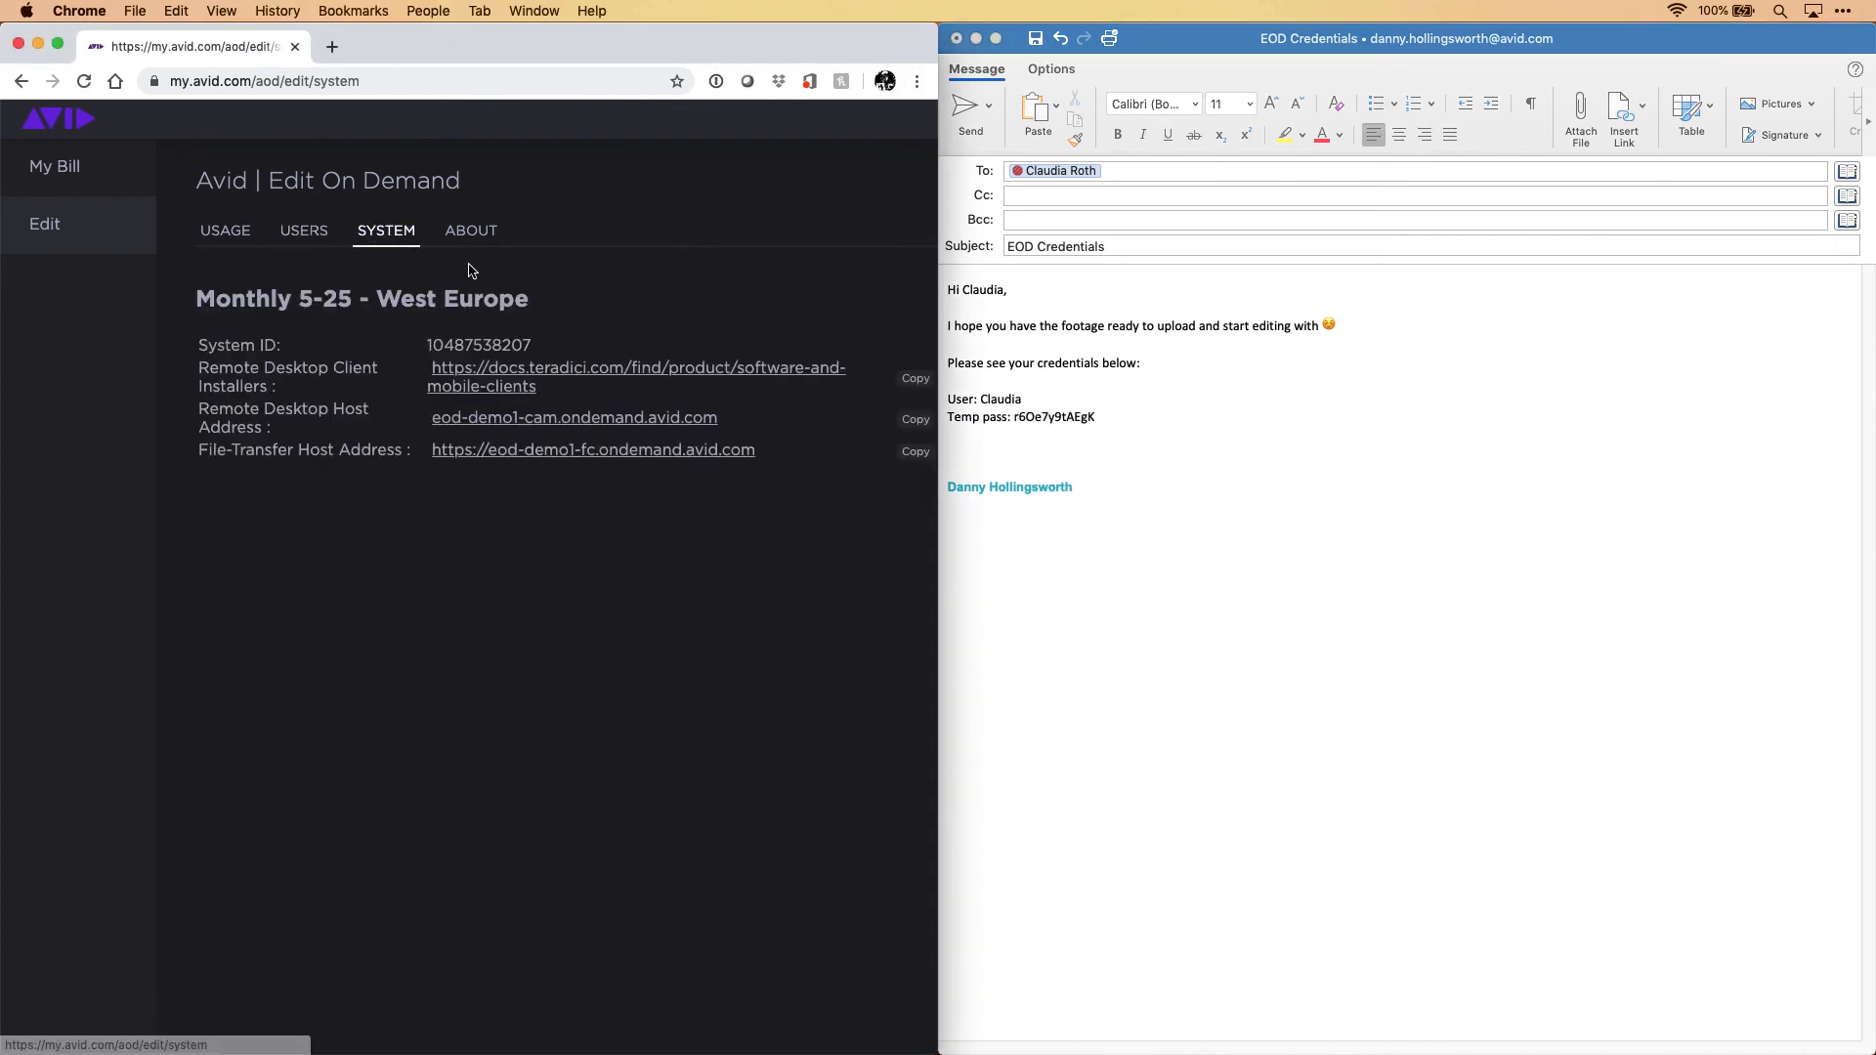
pyautogui.click(916, 379)
pyautogui.click(968, 445)
pyautogui.write('Remote Desktop app:')
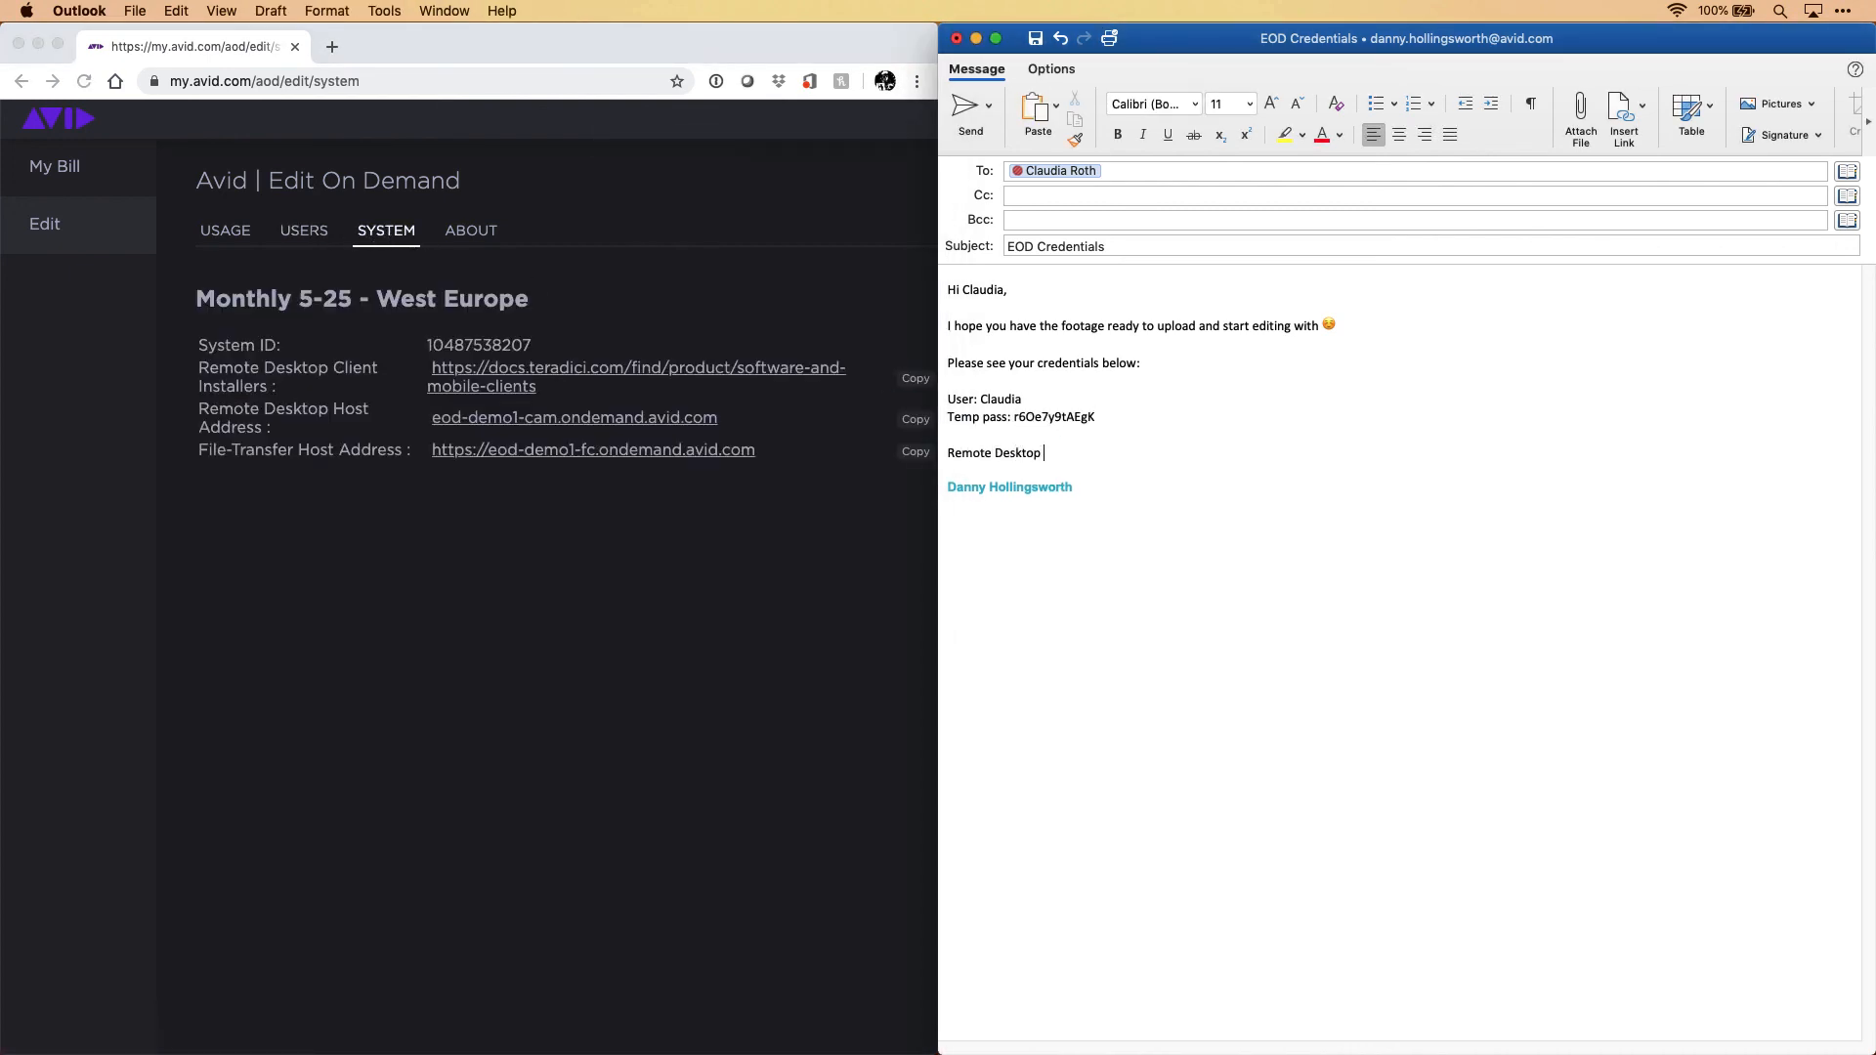
pyautogui.press('Return')
pyautogui.press('super+v')
pyautogui.press('Return')
pyautogui.press('Return')
# Step: Add a "Remote Desktop host:" heading to the email, followed by the copied host address eod-demo1-cam.ondemand.avid.com
pyautogui.write('Remote Desktop host:')
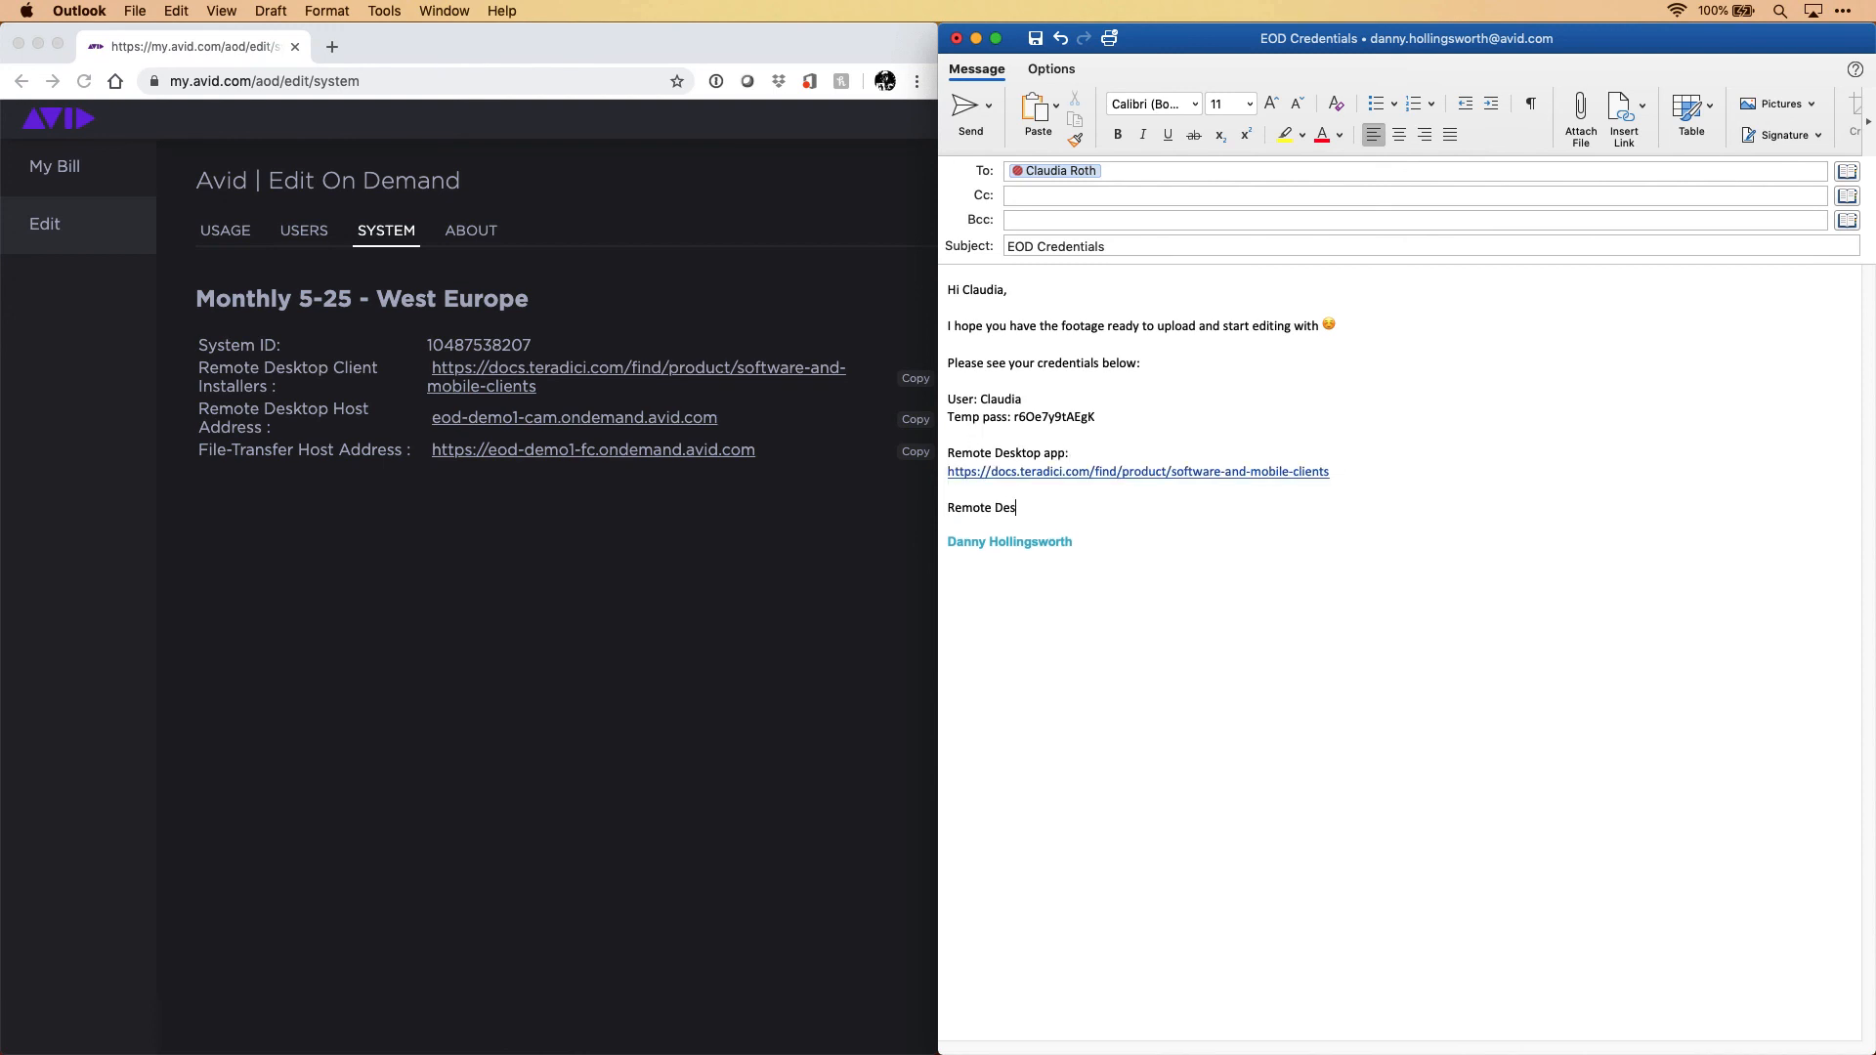
pyautogui.press('Return')
pyautogui.click(916, 420)
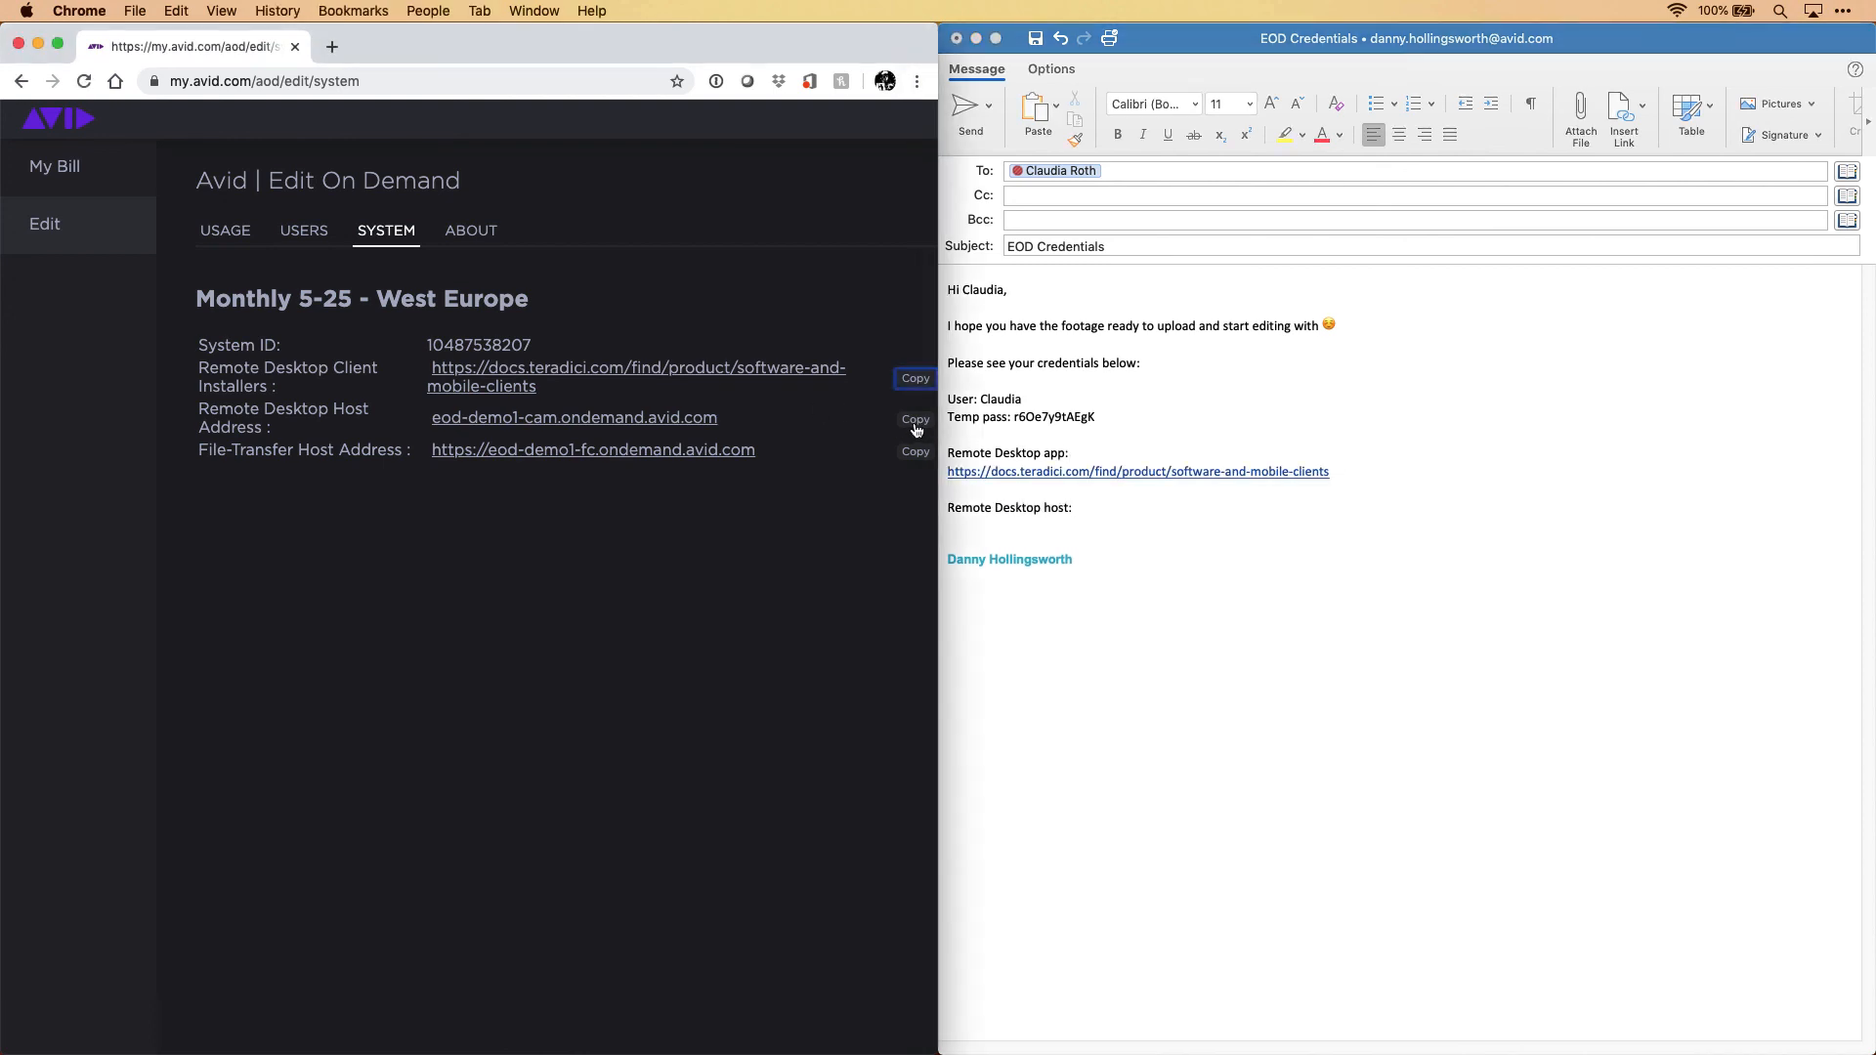
pyautogui.click(974, 525)
pyautogui.press('super+v')
pyautogui.press('Return')
pyautogui.press('Return')
pyautogui.write('R')
pyautogui.press('BackSpace')
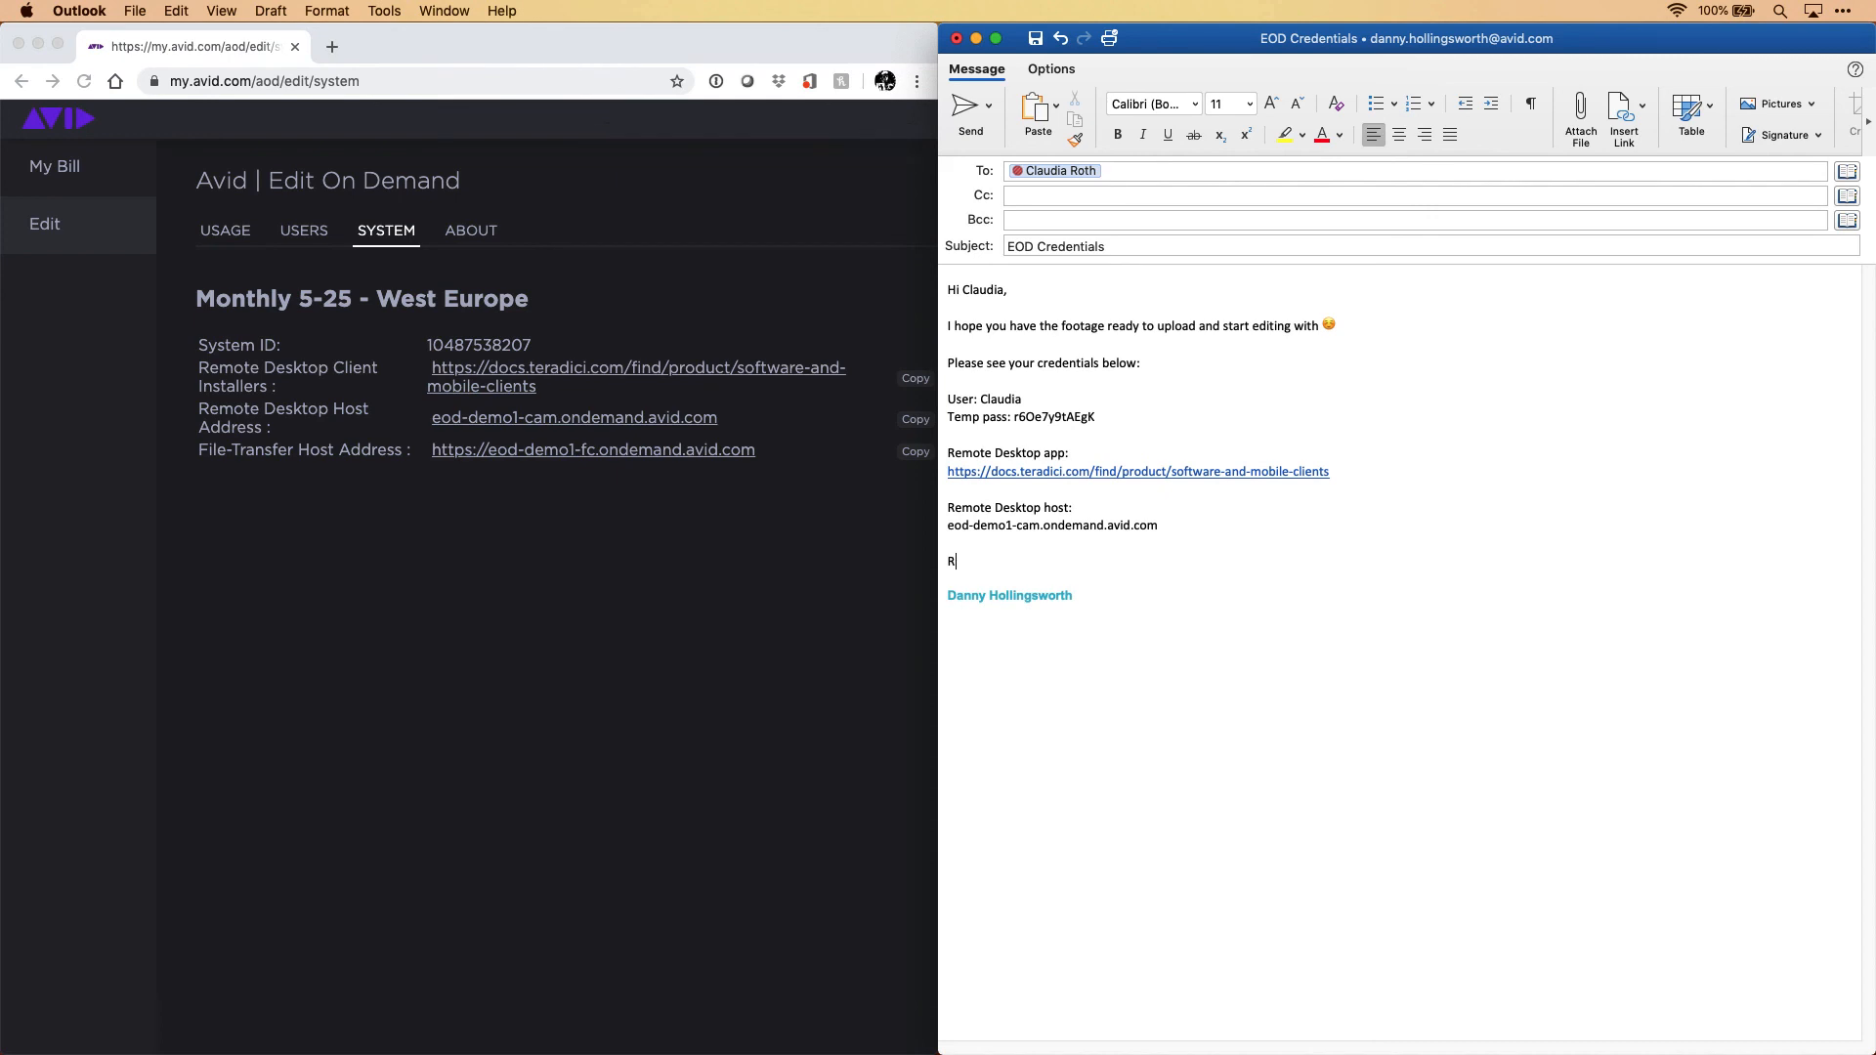
pyautogui.write('File Transfer Host:')
pyautogui.press('Return')
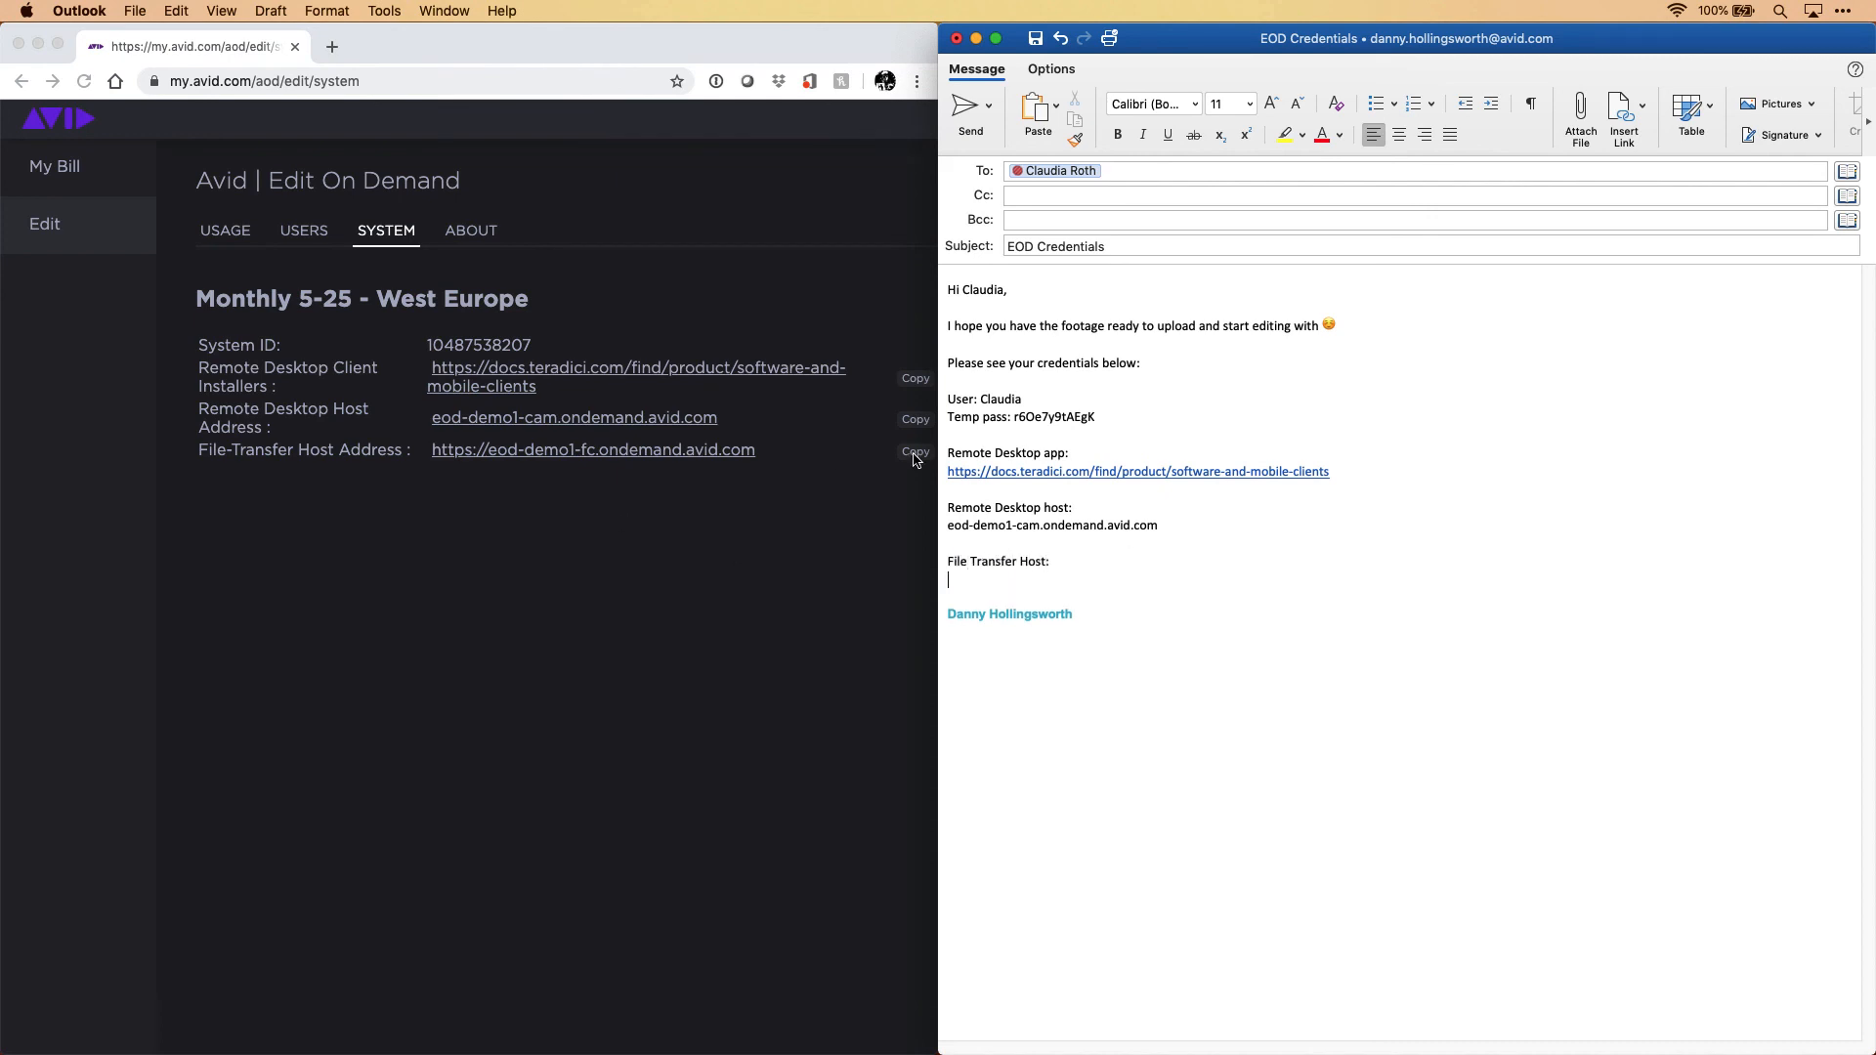
pyautogui.click(916, 451)
pyautogui.click(962, 582)
pyautogui.press('super+v')
pyautogui.press('Return')
pyautogui.press('Return')
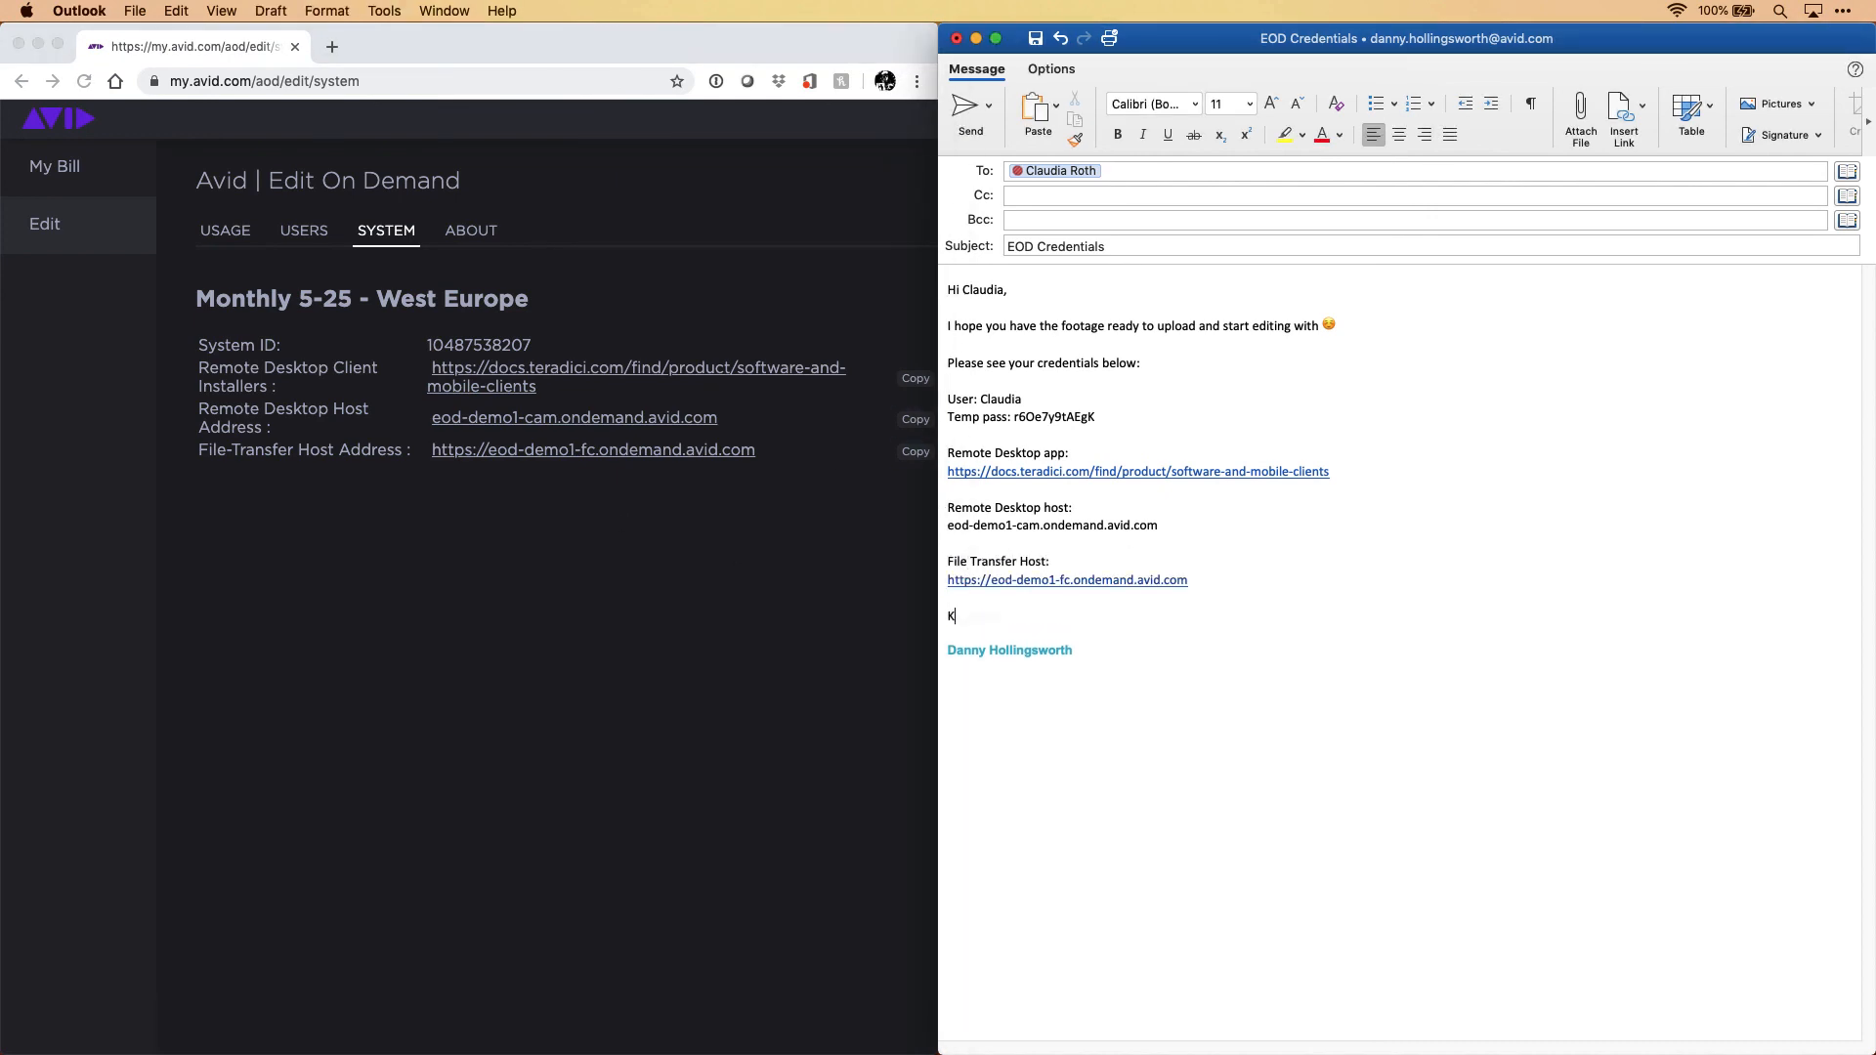
pyautogui.write('Kind Regards,')
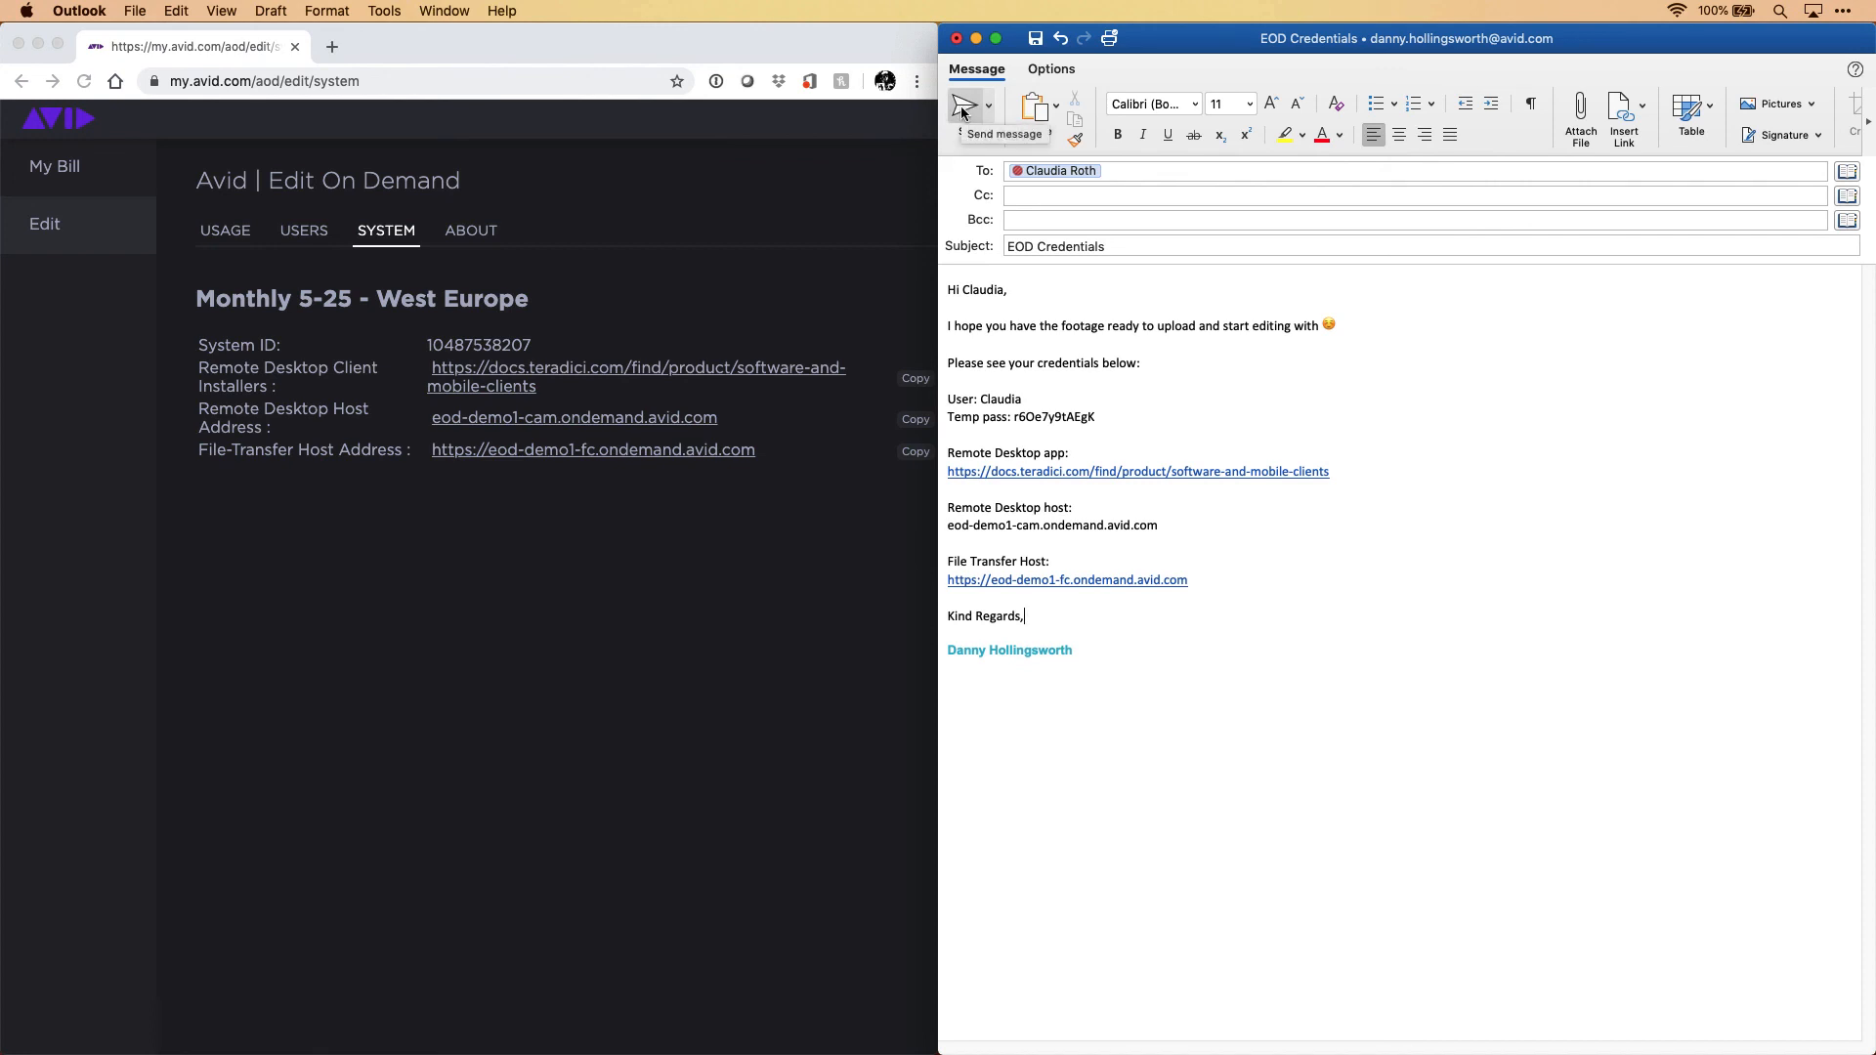